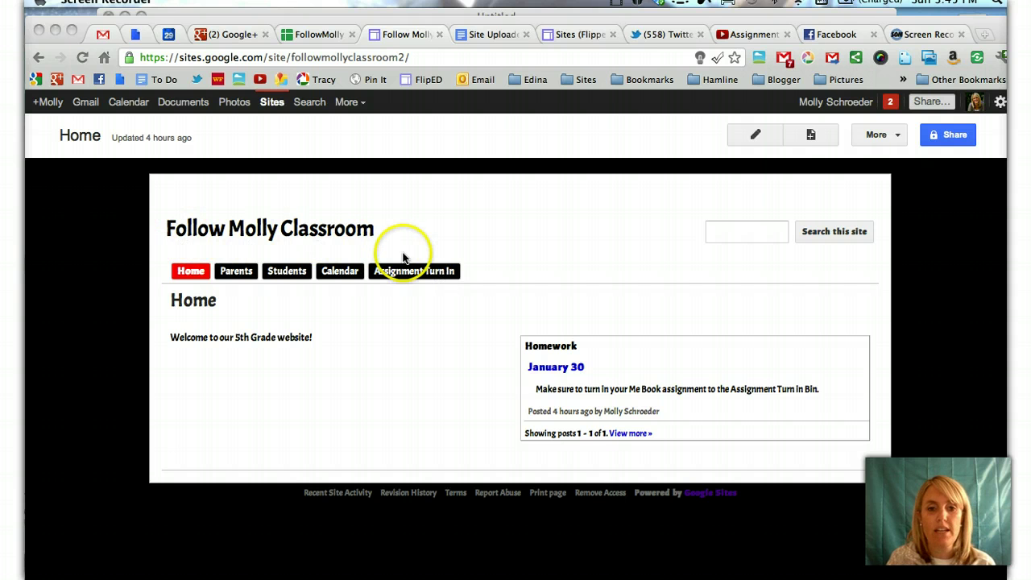
- Bring the browser forward and go to the Assignment Turn In page from the site navigation
left_click(403, 271)
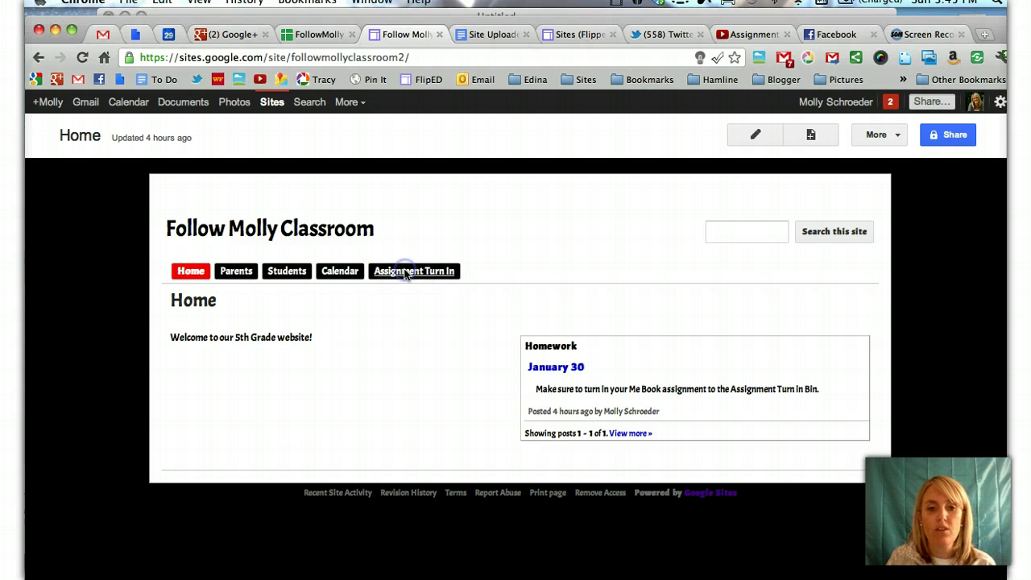
left_click(409, 273)
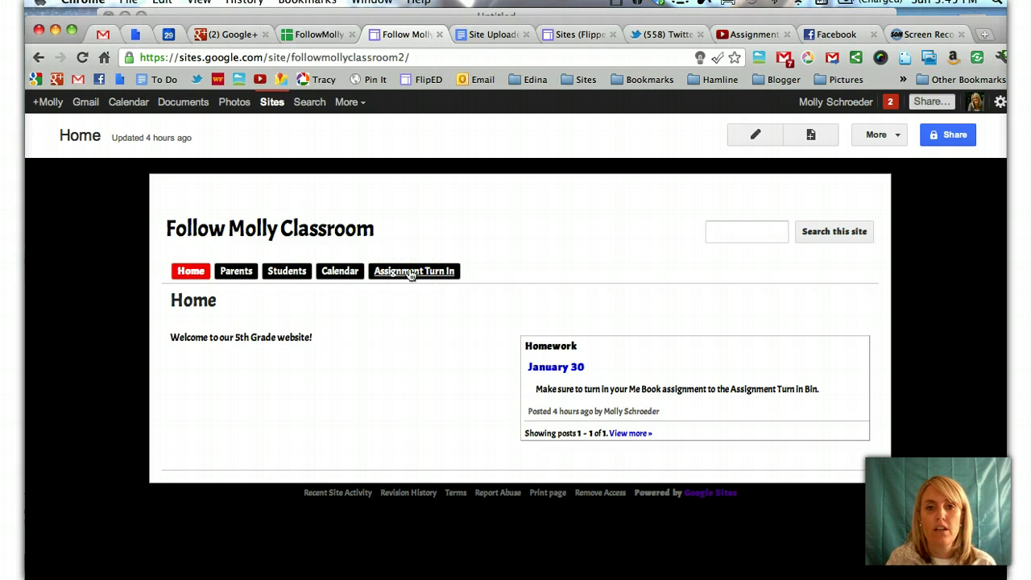
left_click(411, 272)
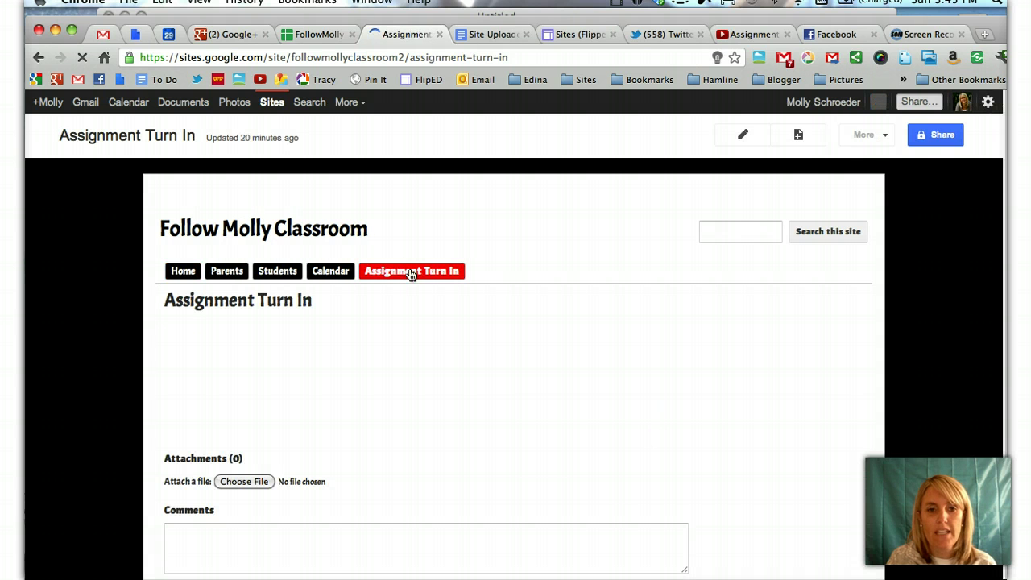
- Create a new script from the site's Manage site > Apps Scripts list
left_click(863, 136)
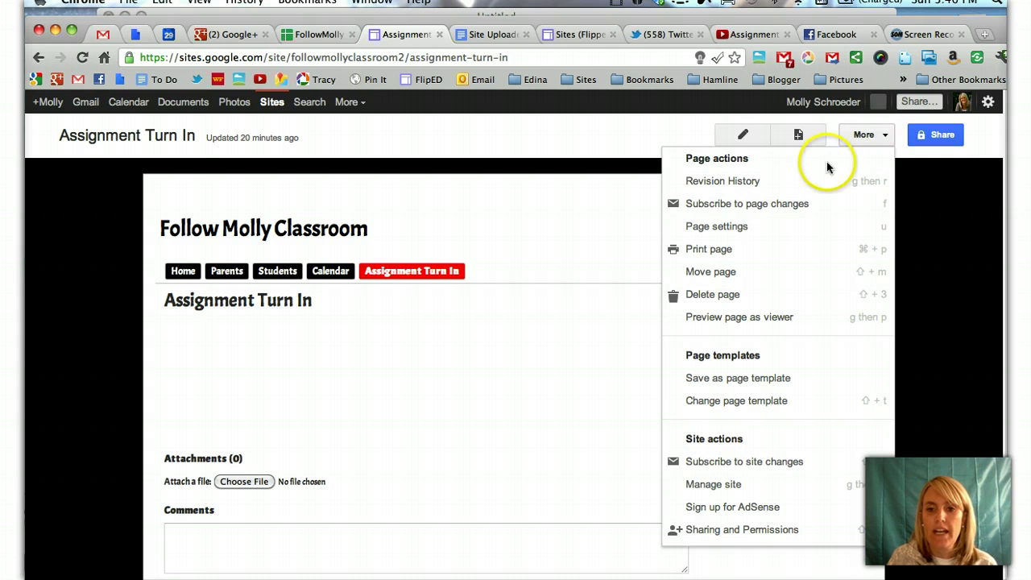
left_click(728, 484)
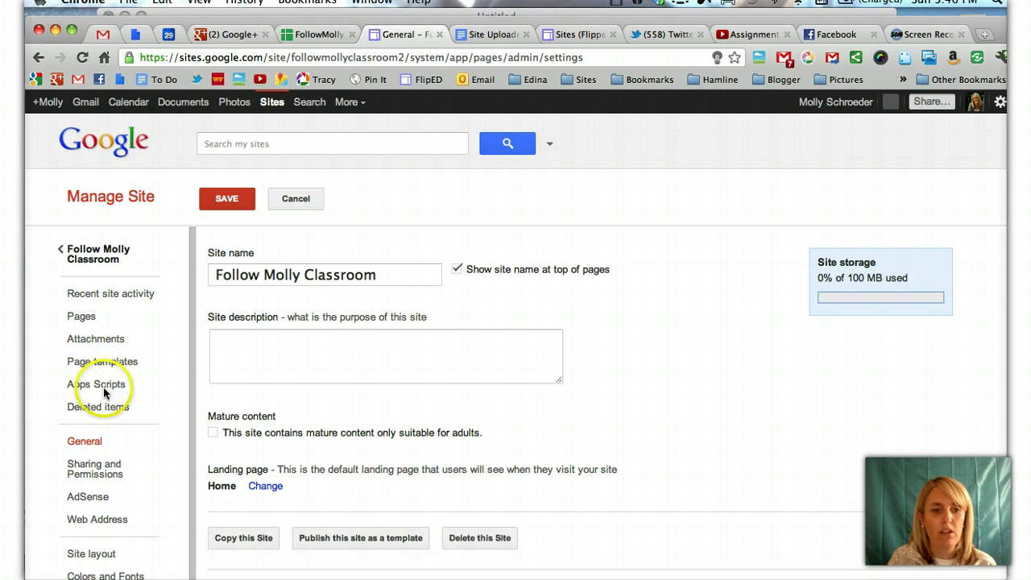
left_click(95, 386)
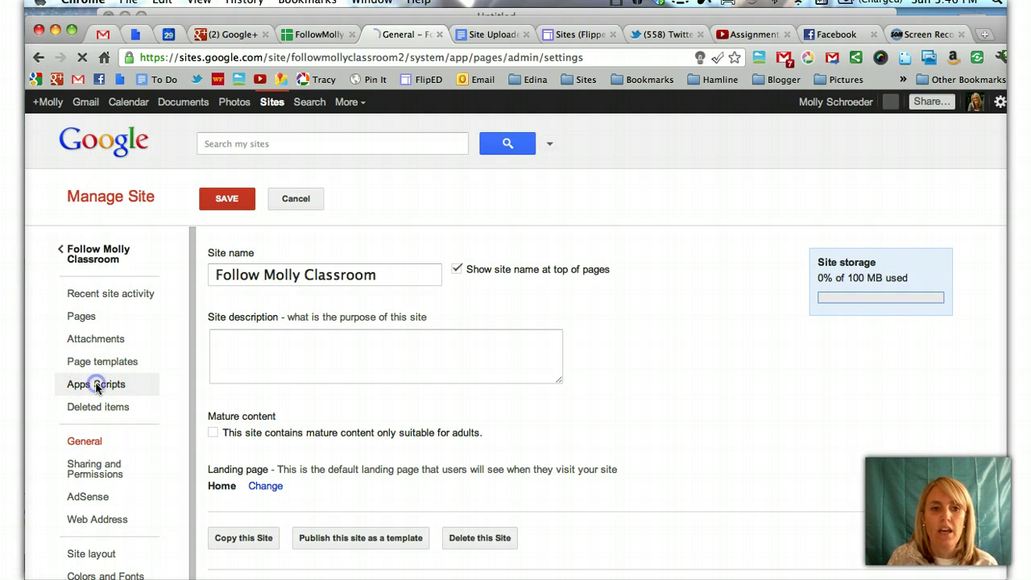
left_click(105, 385)
left_click(237, 198)
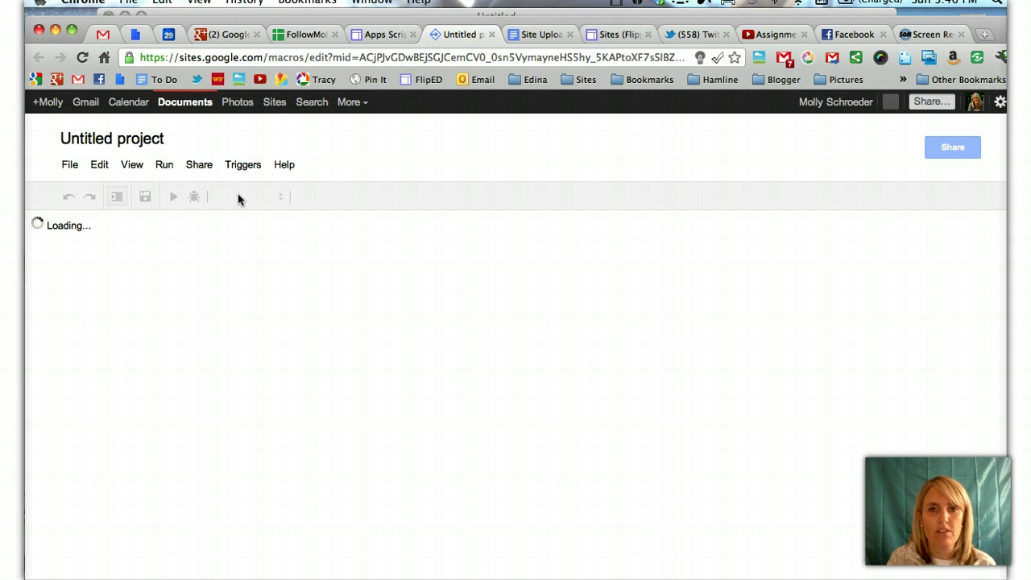
- Install the Submit Assignment in Google Sites template from the script gallery's Education category
left_click(70, 165)
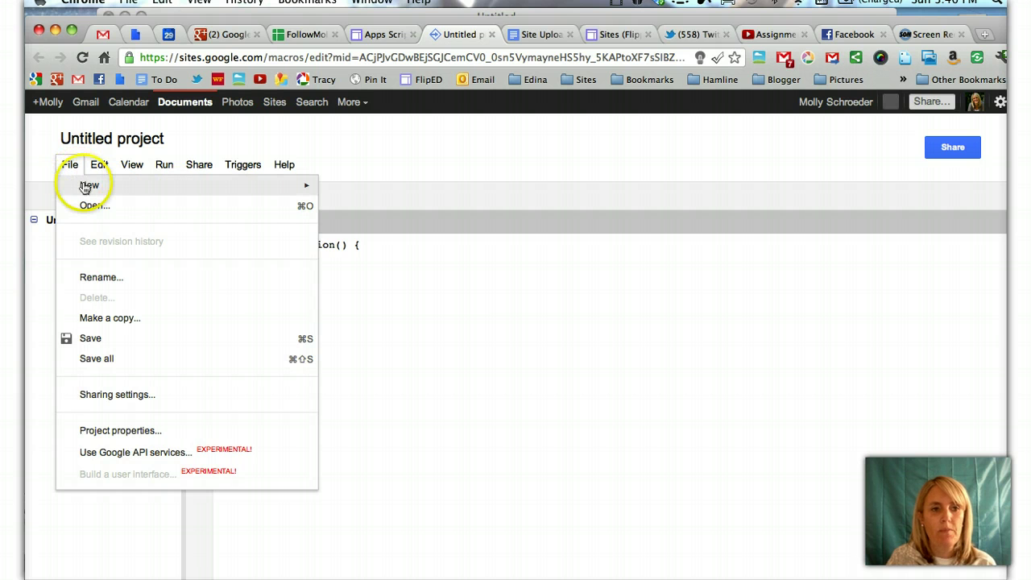
mouse_move(108, 187)
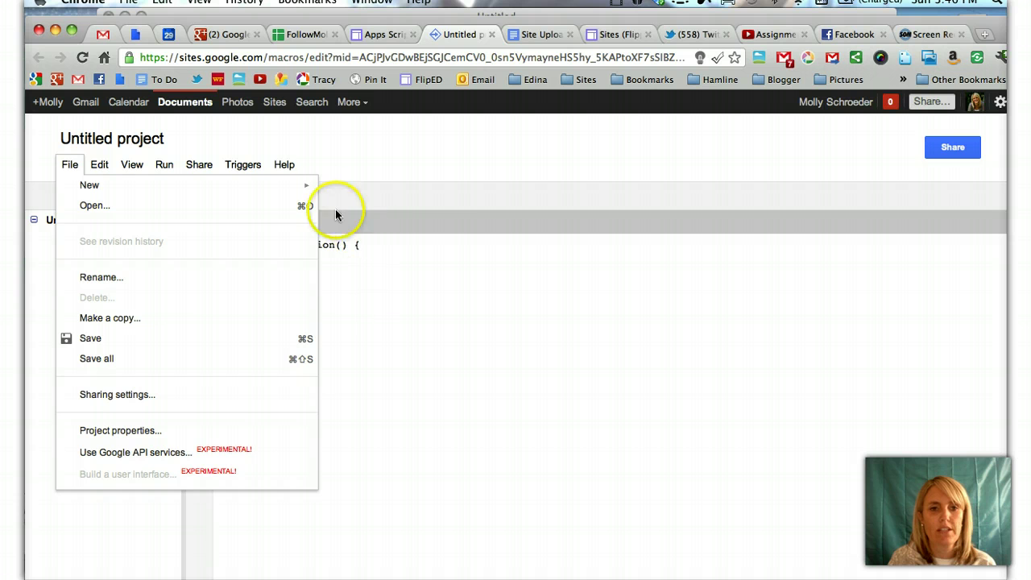
mouse_move(306, 190)
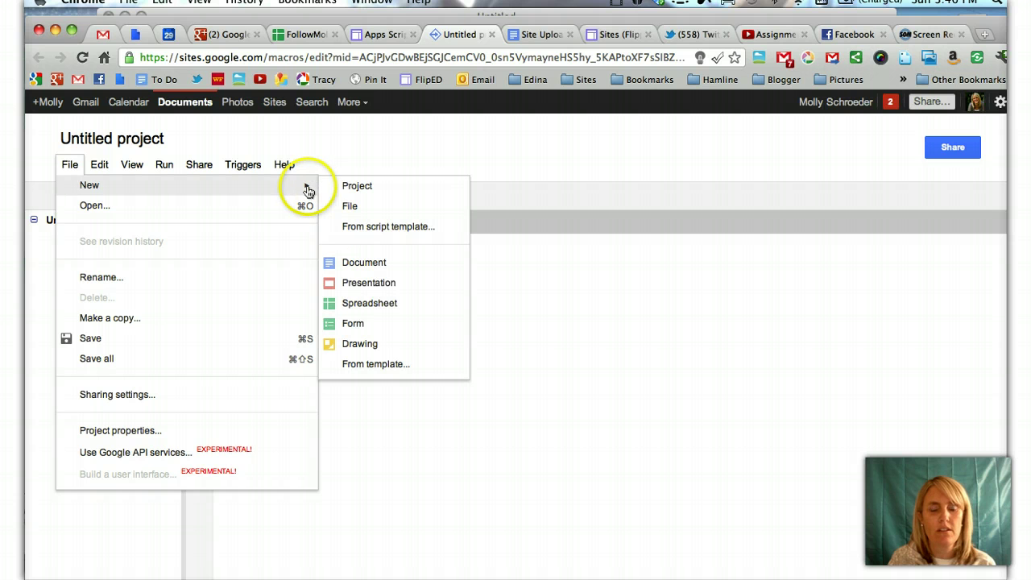
left_click(366, 230)
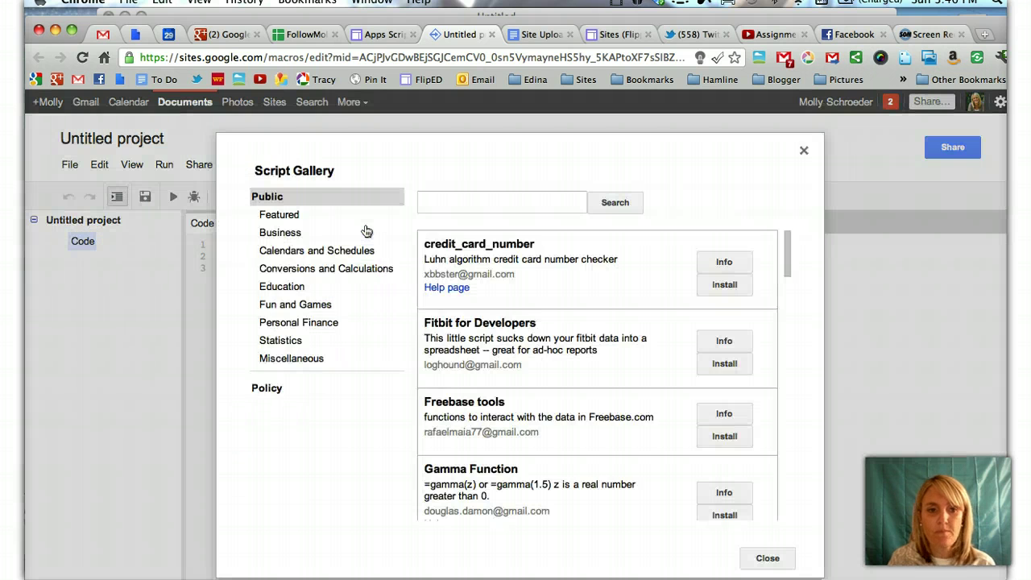
left_click(281, 193)
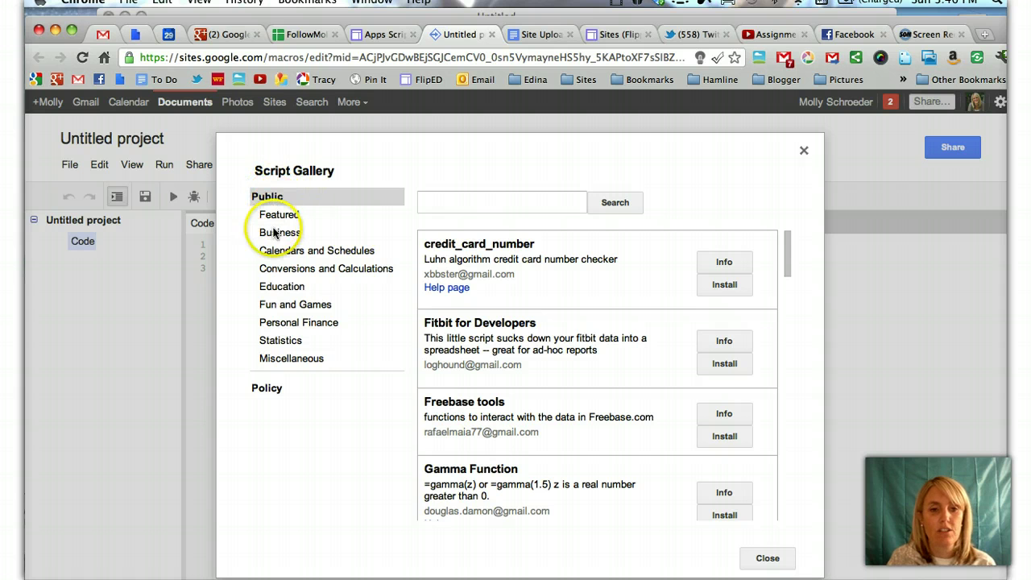
left_click(281, 288)
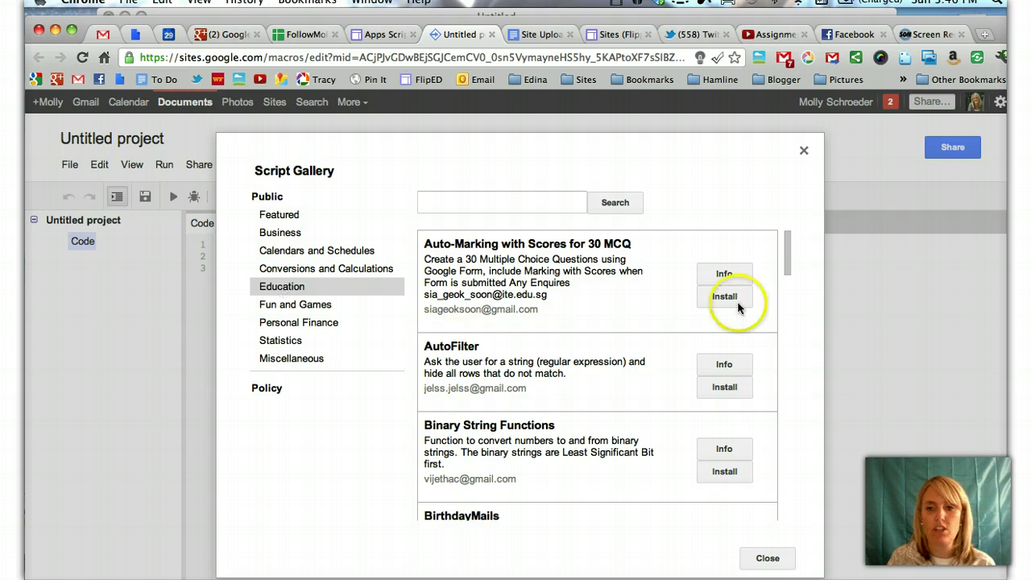
left_click_drag(785, 251, 787, 483)
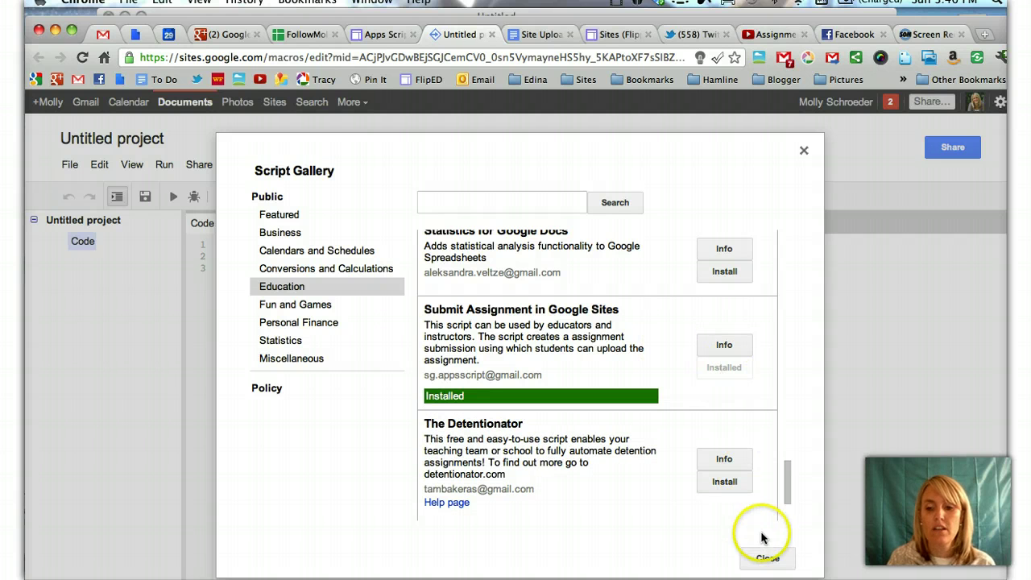
- Open the Submit Assignment in Google Sites project and select the folderName value on line 22
left_click(767, 558)
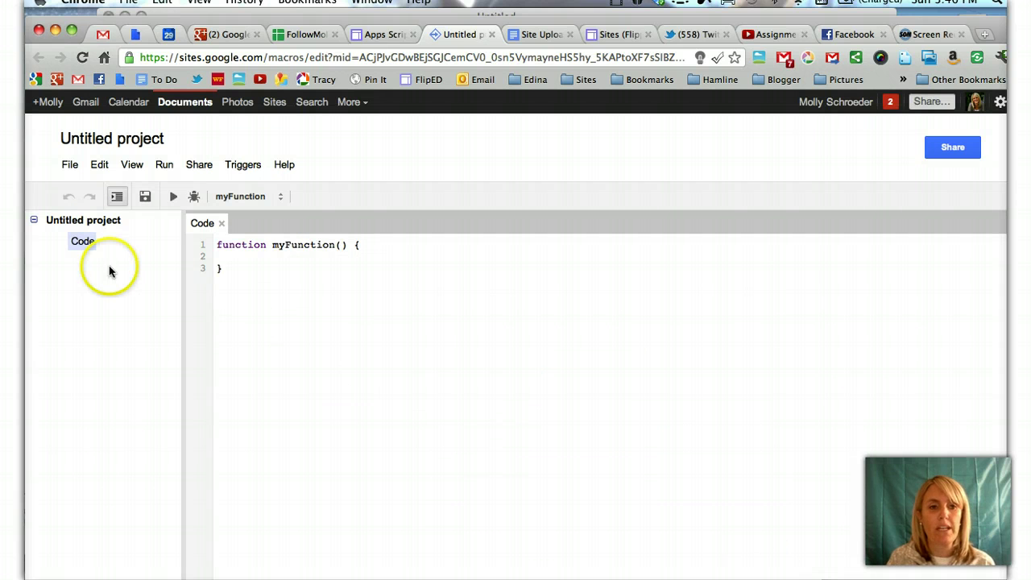
left_click(68, 166)
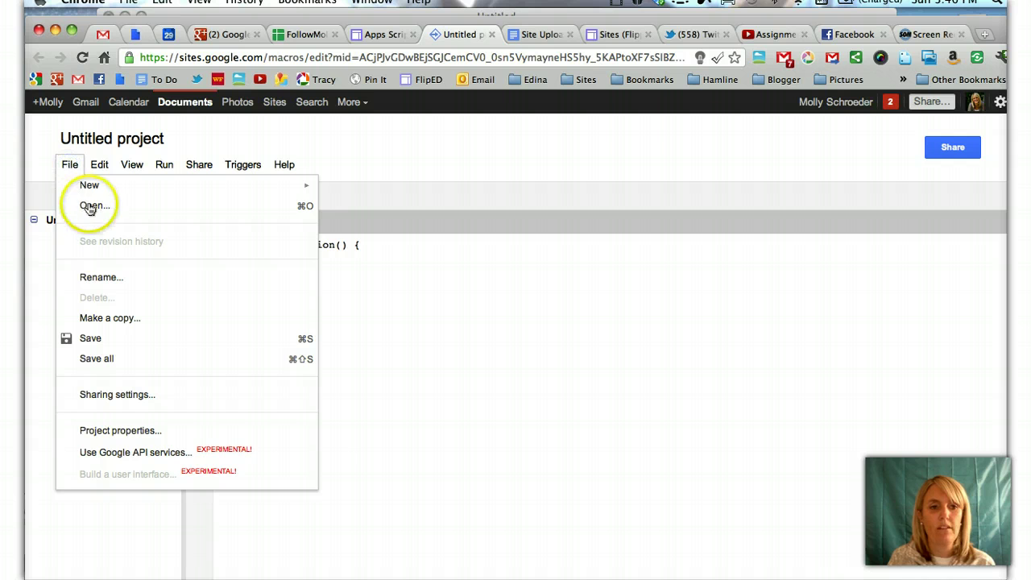
left_click(90, 207)
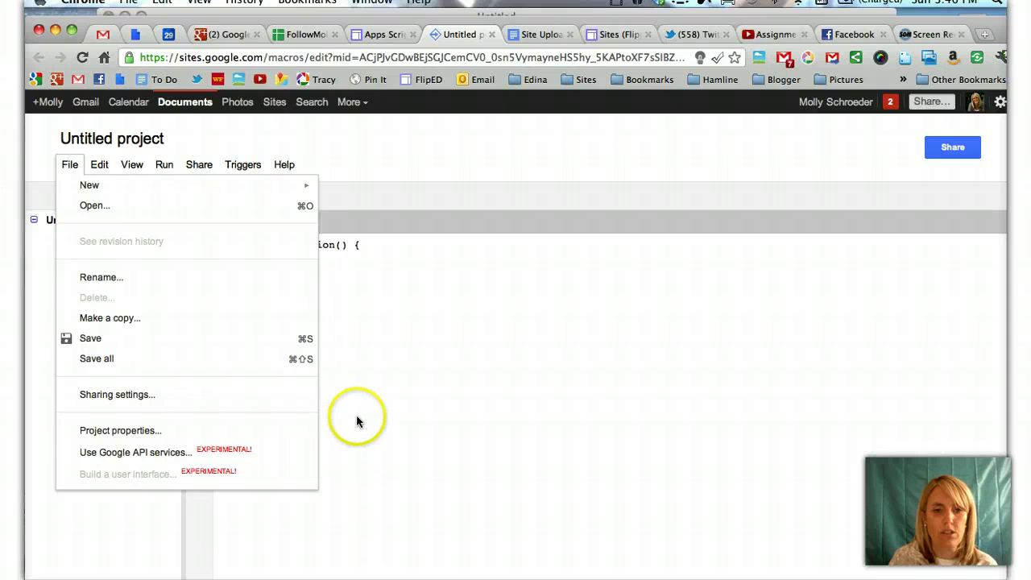
left_click(334, 339)
left_click_drag(335, 338, 475, 343)
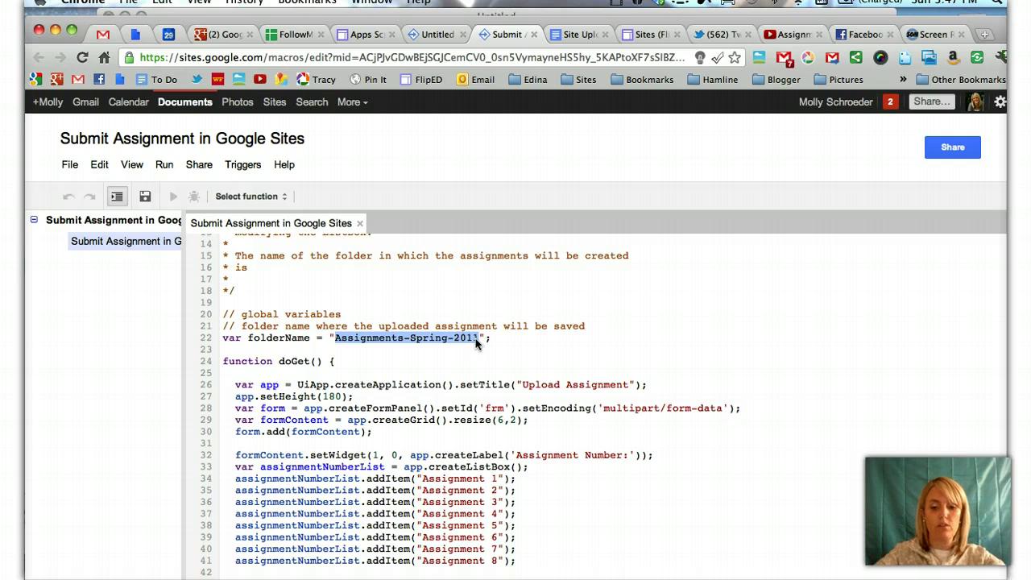
- Set the folder name to 'Me Book Assignments Fall 2012' and rename choices to About the Author, Friends, Pets
type("Me Book")
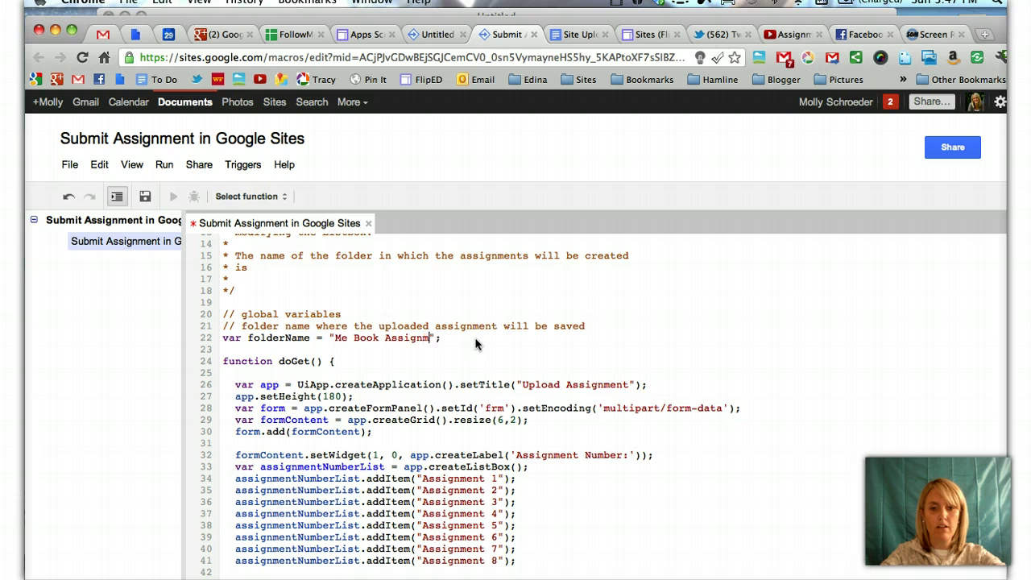
type(" Assignments Fall 2012")
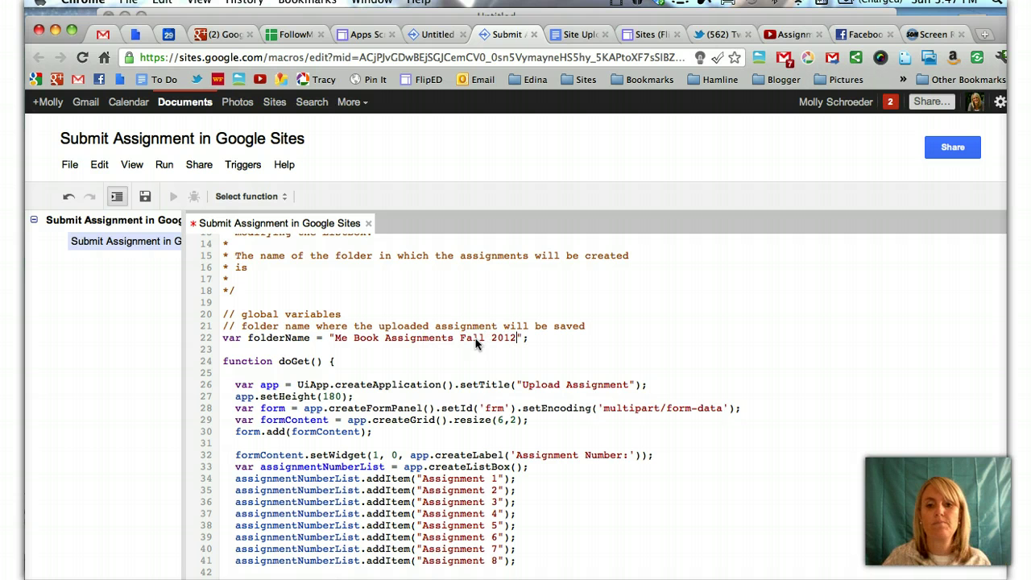
scroll(531, 394, "down", 3)
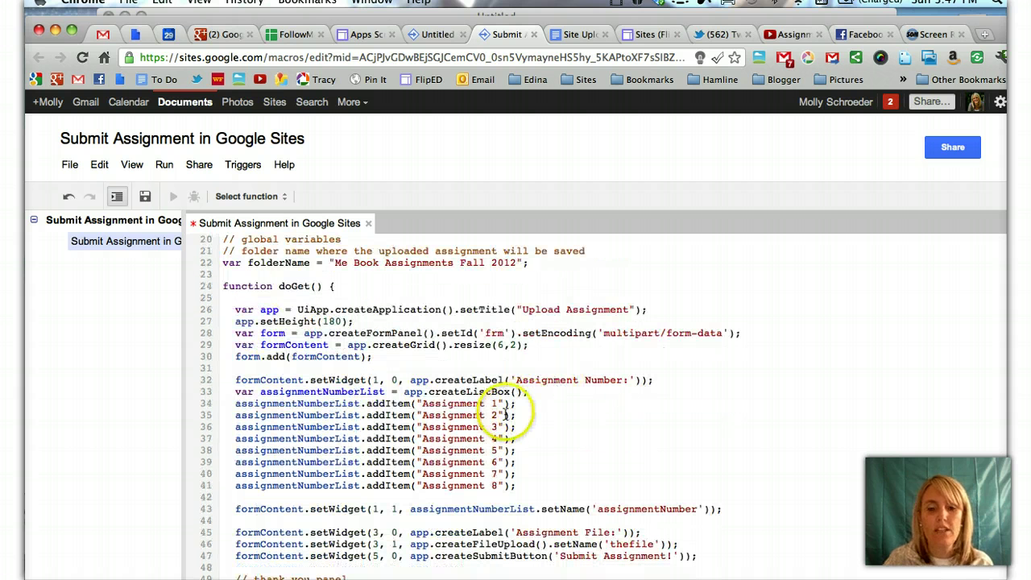
left_click_drag(500, 404, 421, 404)
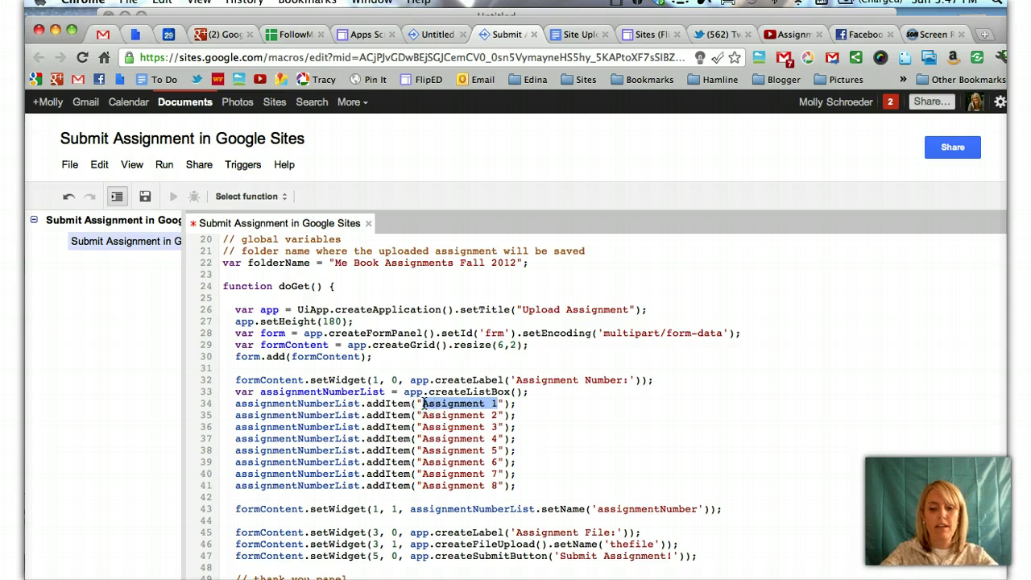
type("Abo")
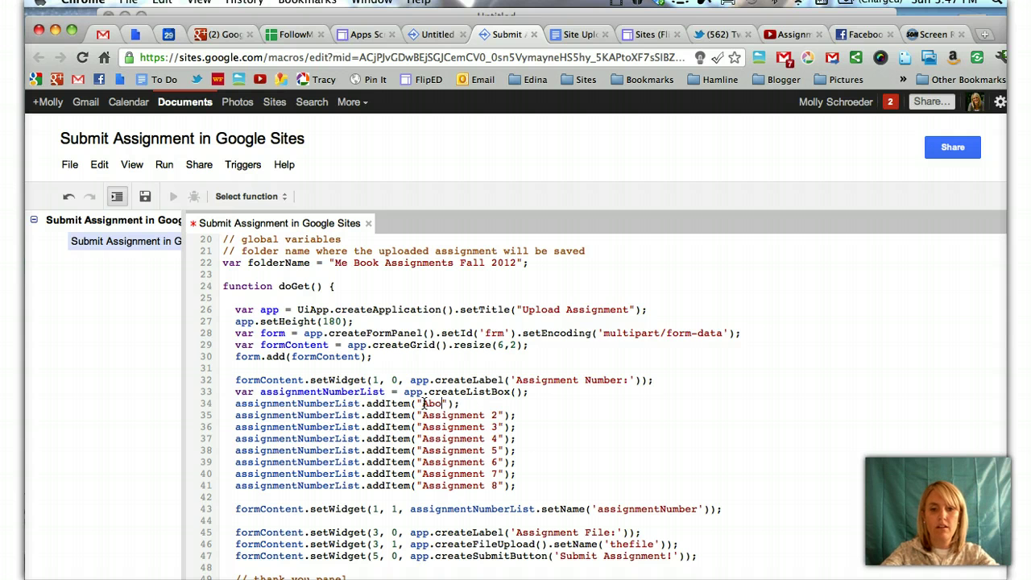
type("ut the Autho")
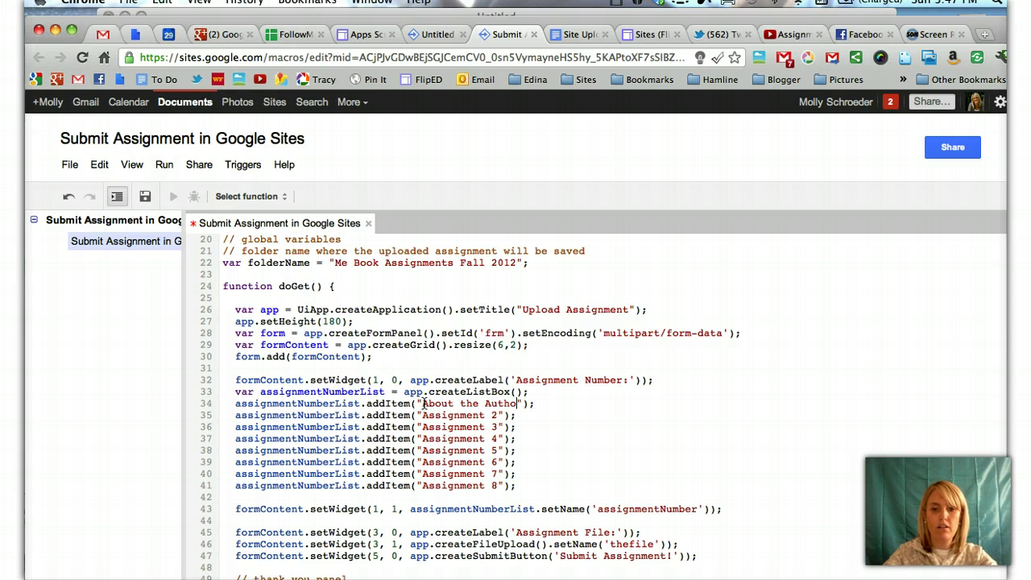
type("r")
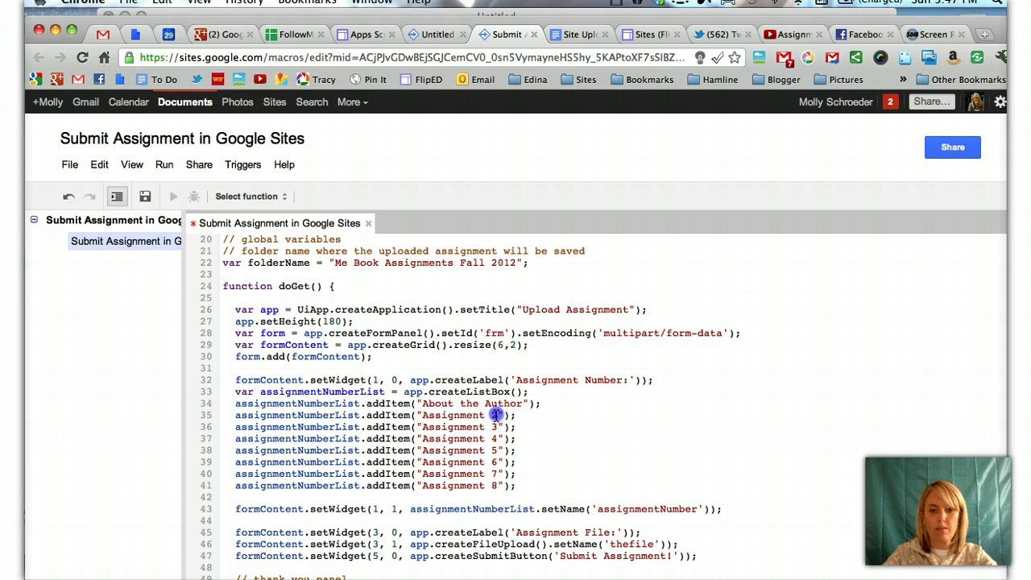
left_click_drag(422, 415, 498, 415)
type("Fr")
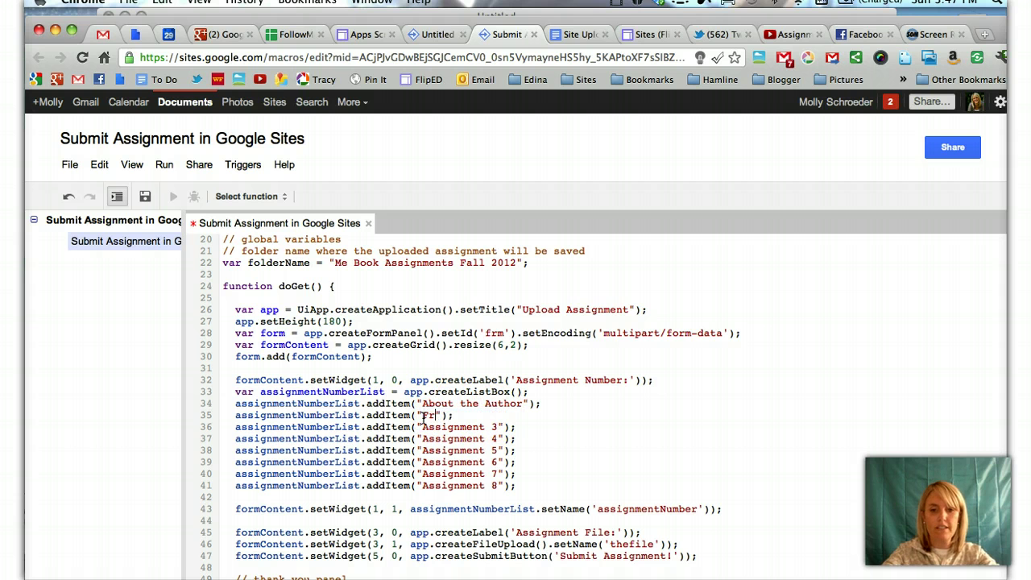
type("iends")
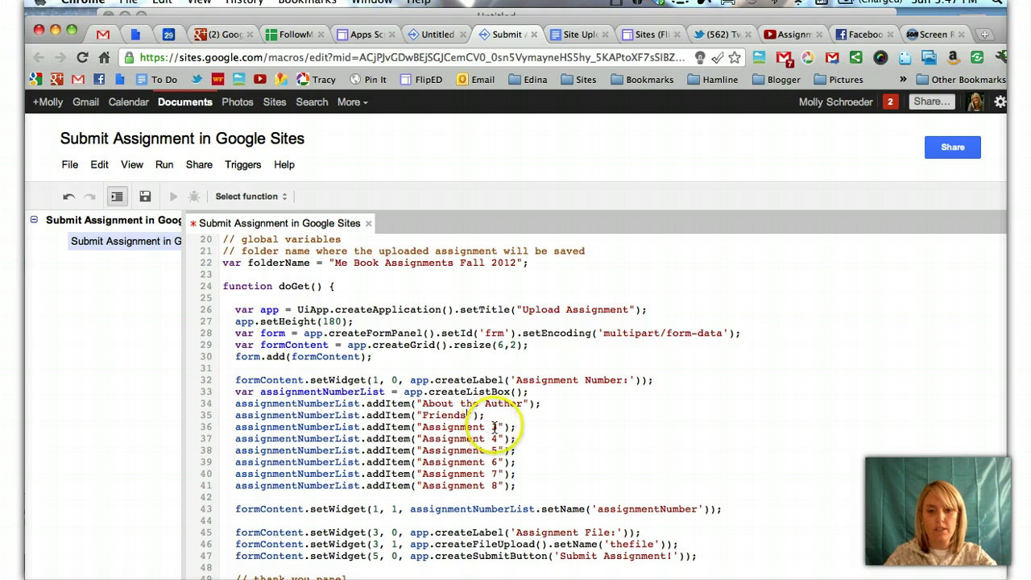
left_click_drag(499, 427, 420, 428)
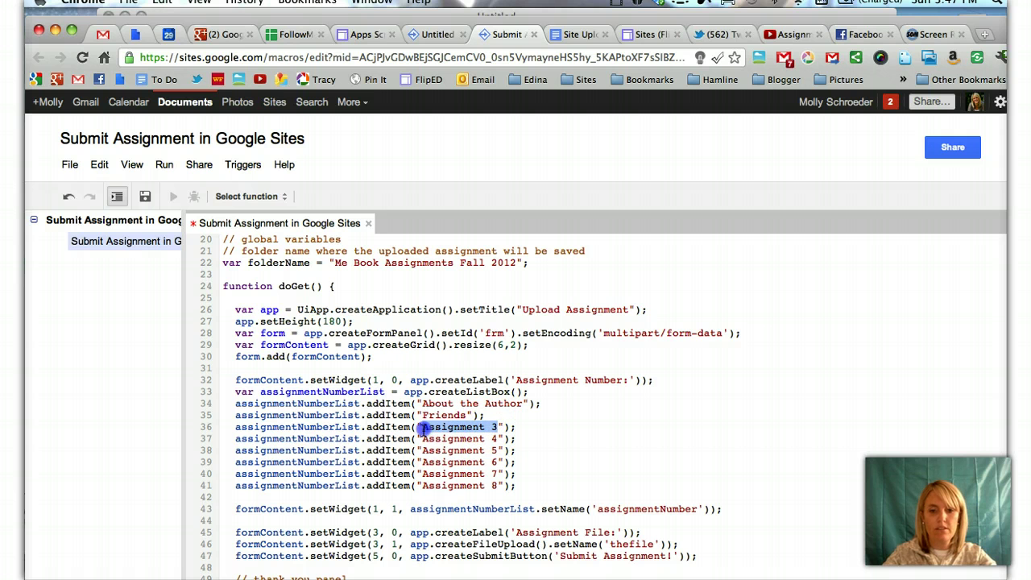
type("Fe")
type("ts")
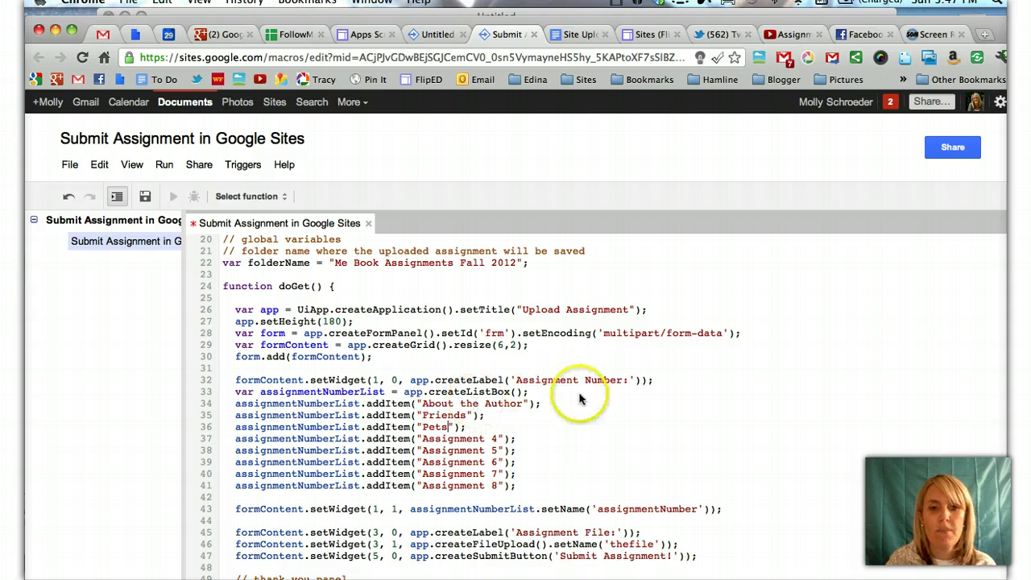
- Run and authorize listAssignments, save the project, and close the script's tab
left_click(281, 198)
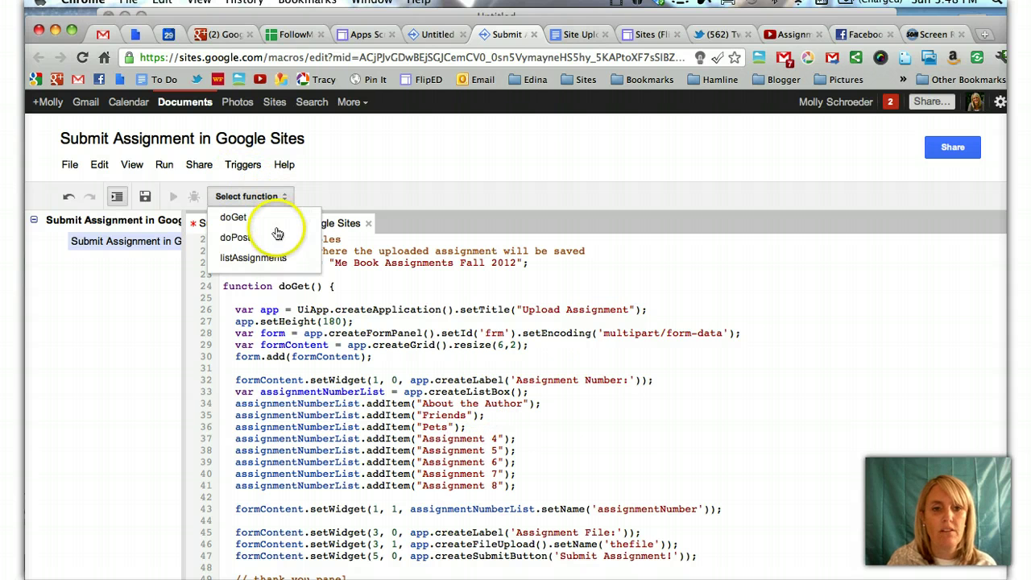
left_click(271, 258)
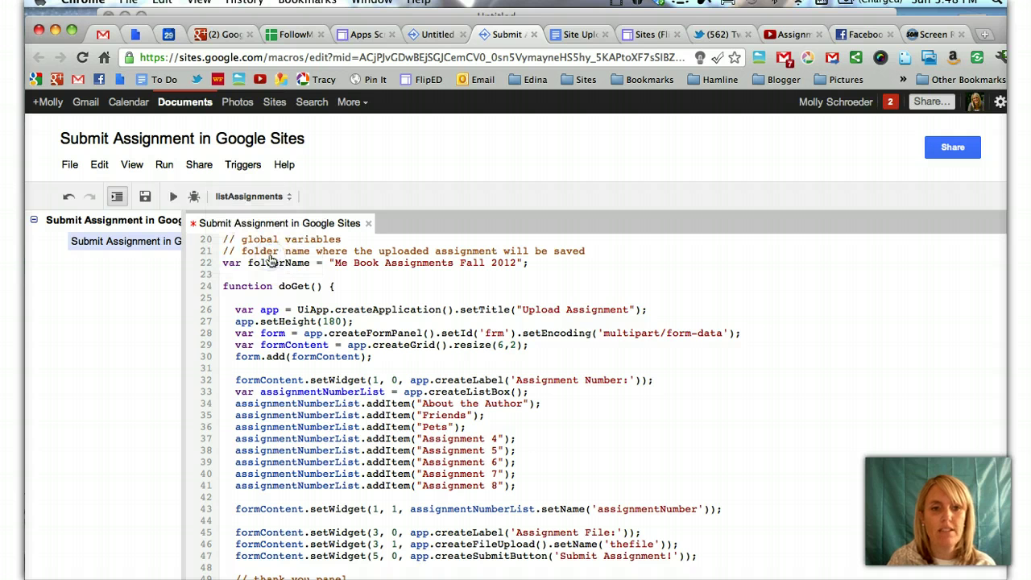
left_click(173, 199)
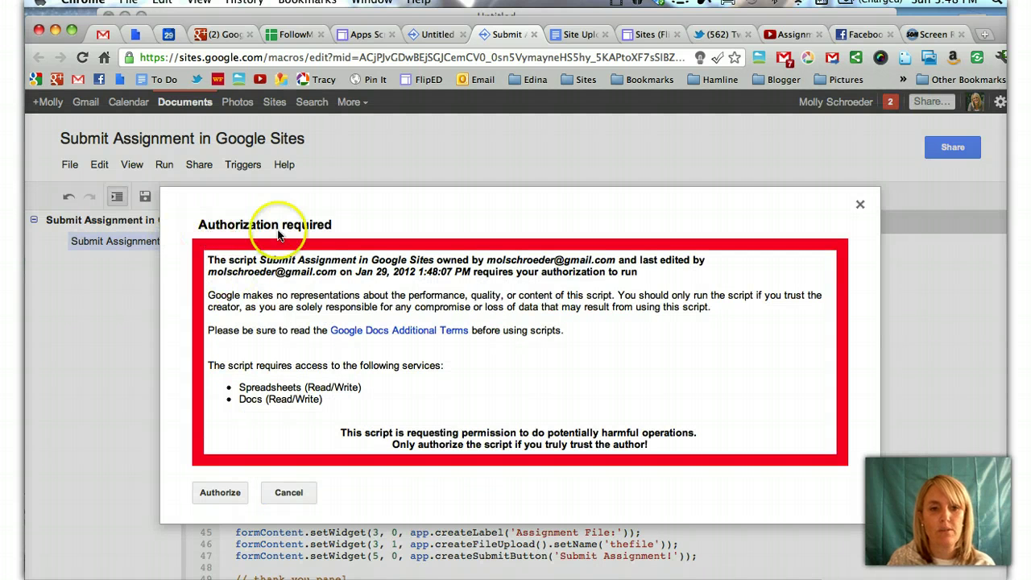
left_click(220, 492)
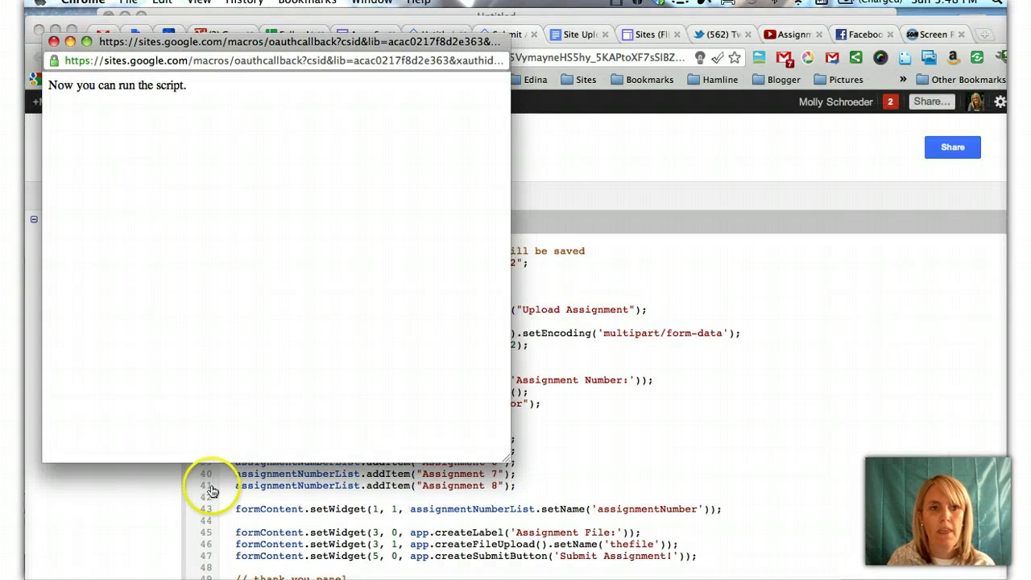
left_click(53, 42)
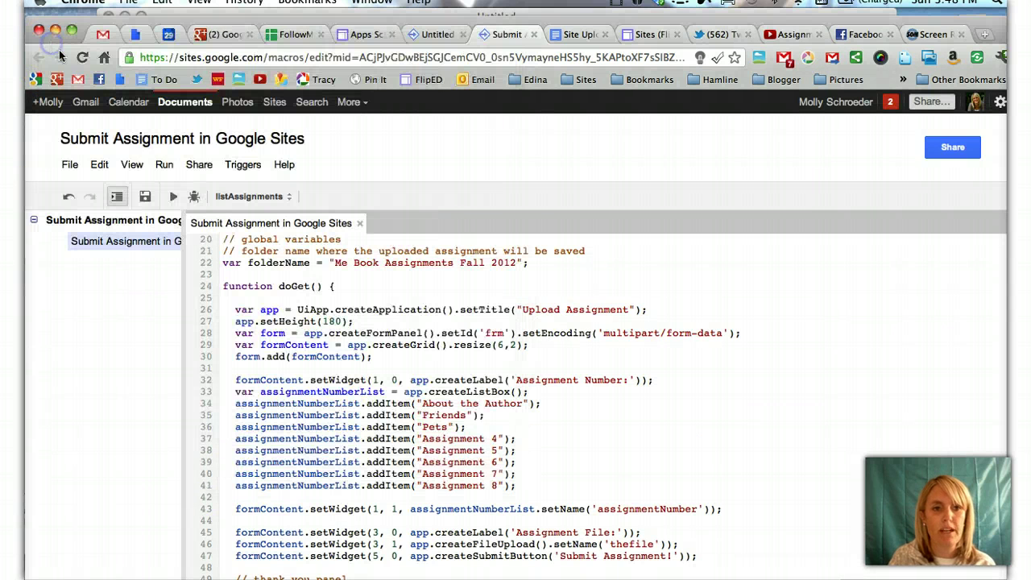
left_click(145, 196)
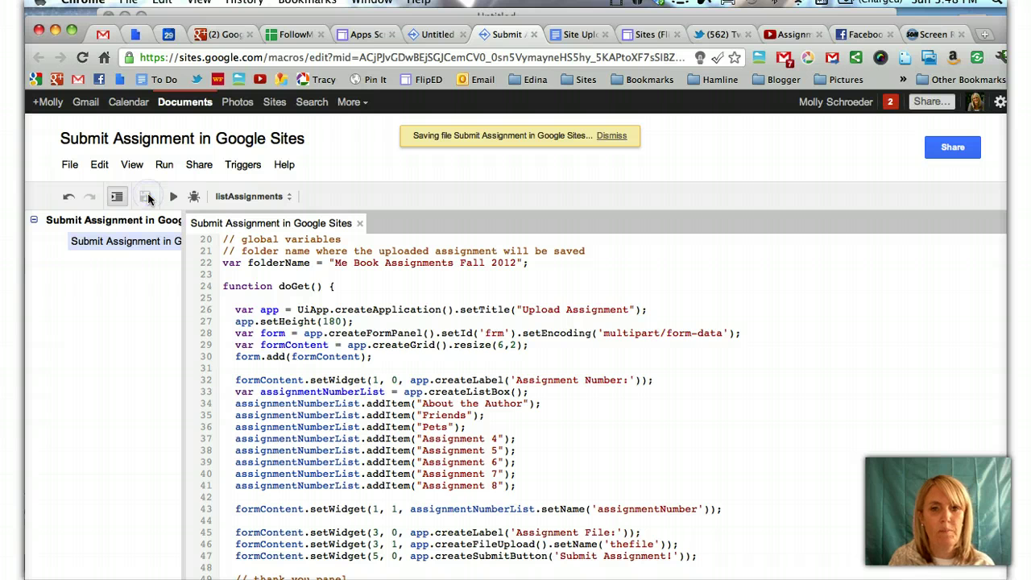
left_click(535, 35)
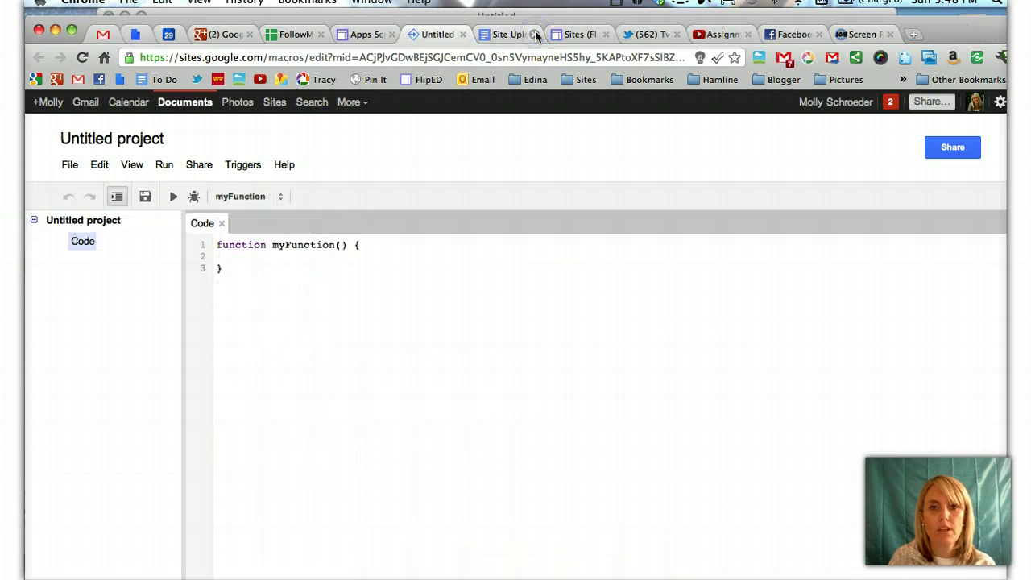
- Close the Untitled project and return to the site's Assignment Turn In page
left_click(463, 35)
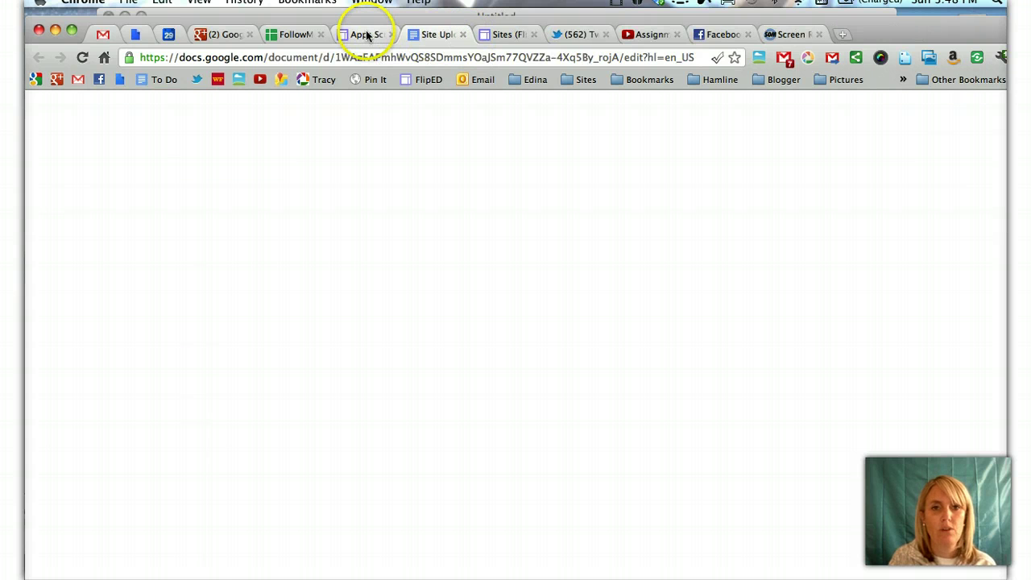
left_click(367, 34)
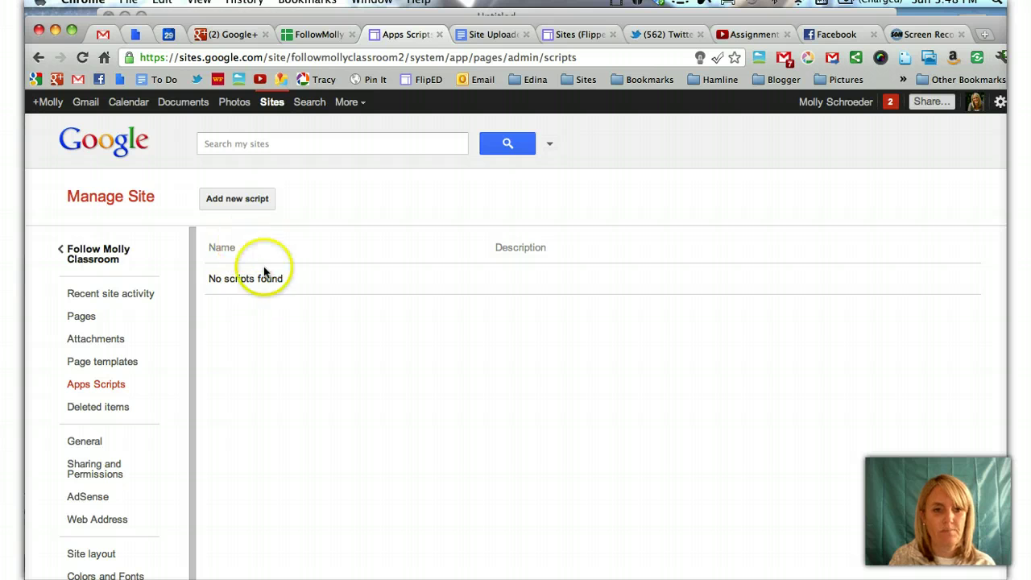
left_click(90, 256)
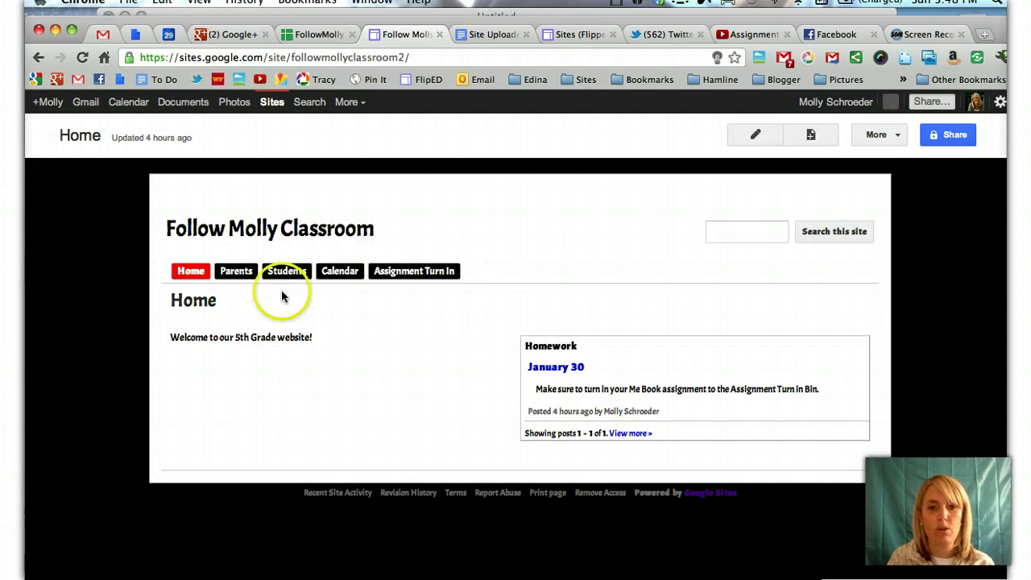
left_click(409, 272)
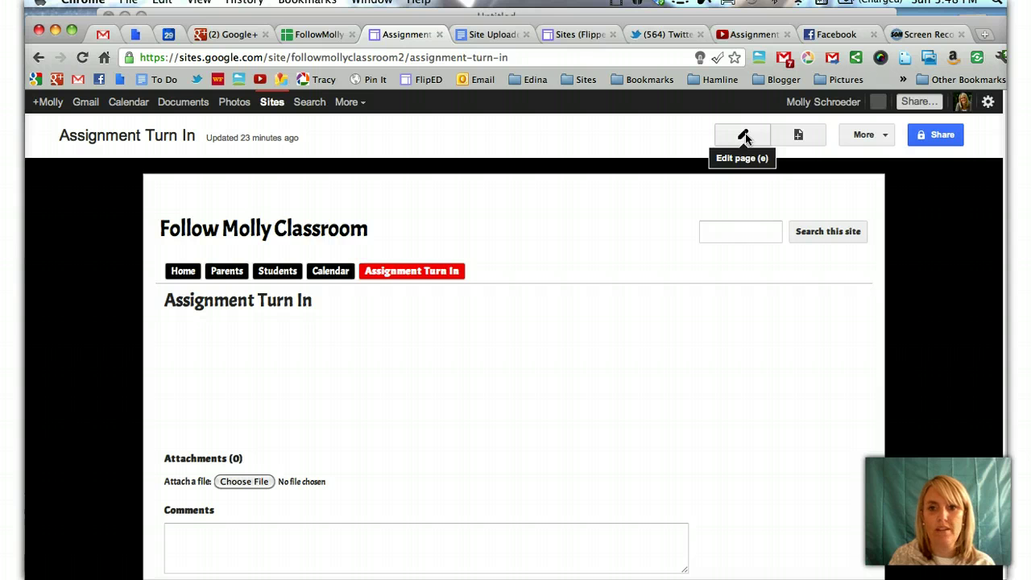
- Edit the page and insert an Apps Script gadget using the Submit Assignment in Google Sites script
left_click(745, 135)
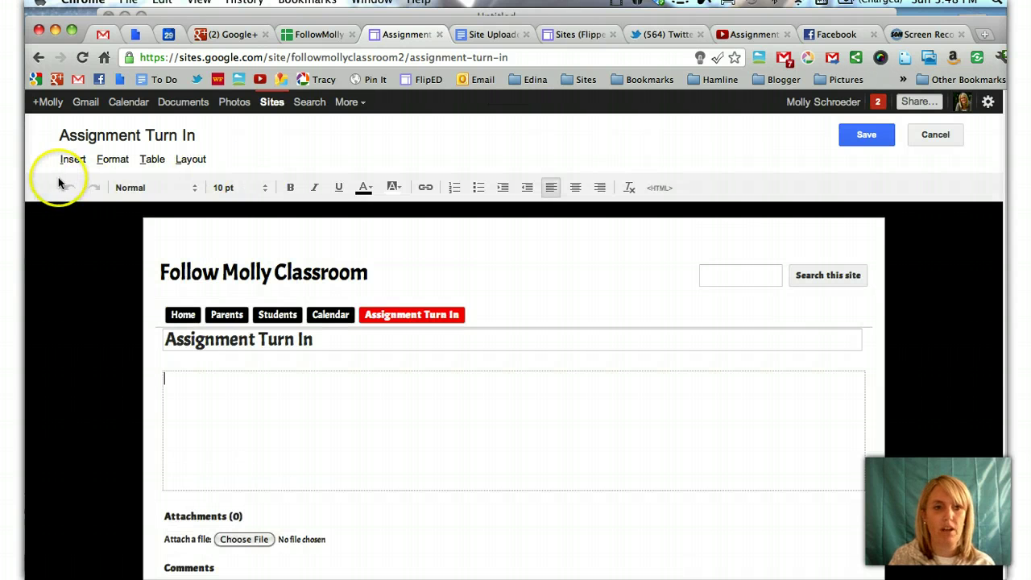
left_click(74, 160)
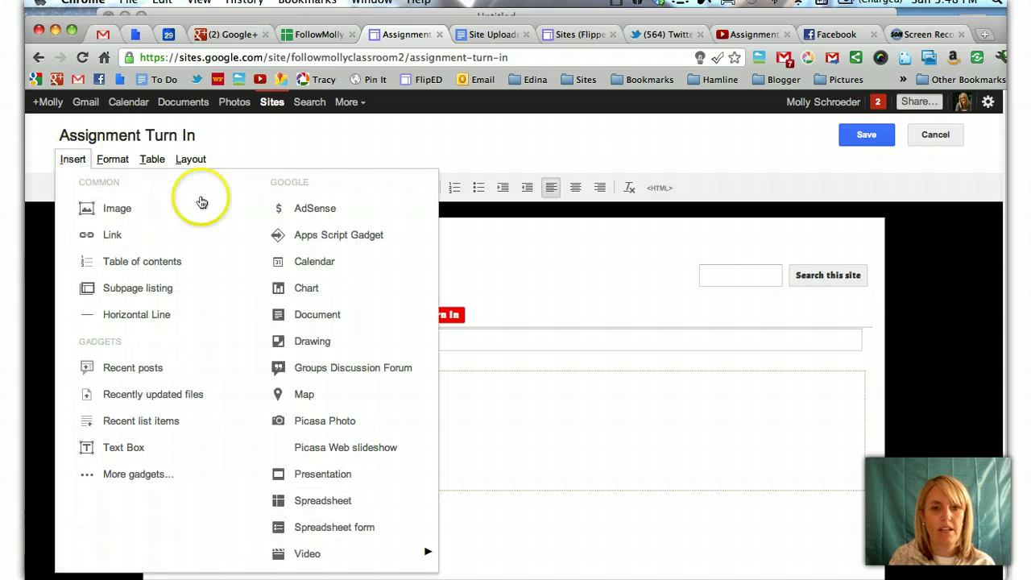
left_click(318, 240)
left_click(359, 293)
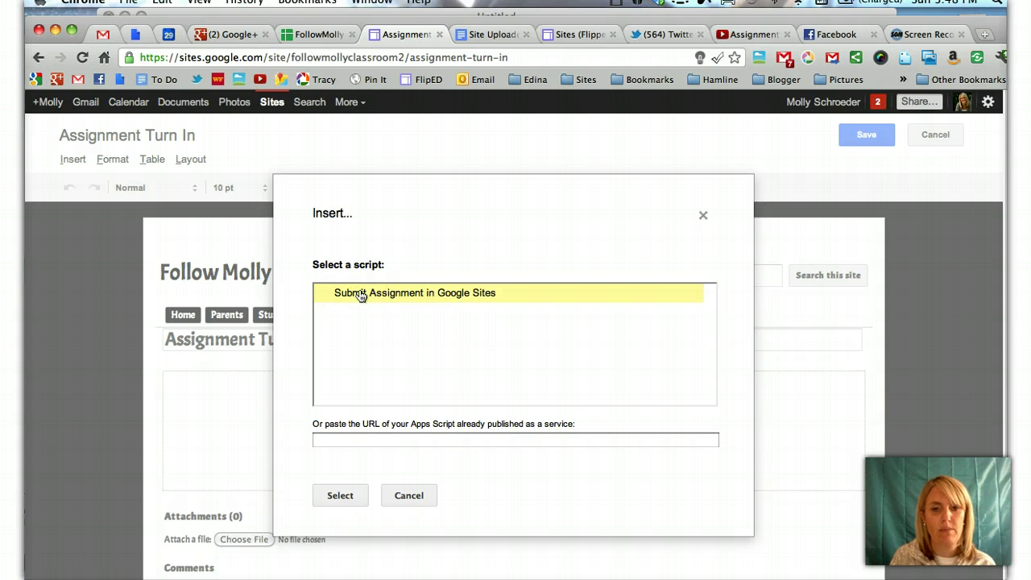
left_click(358, 402)
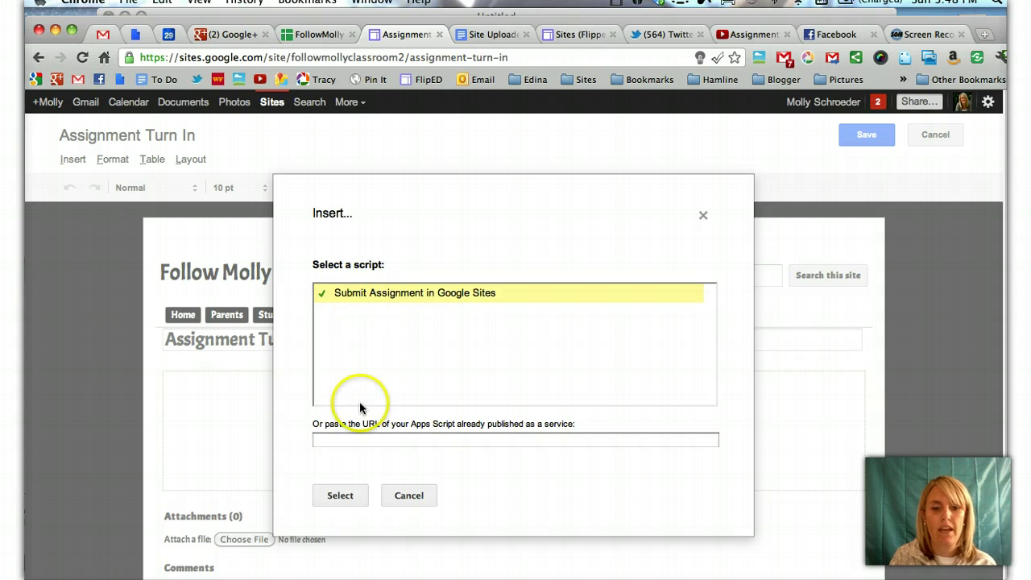
left_click(341, 495)
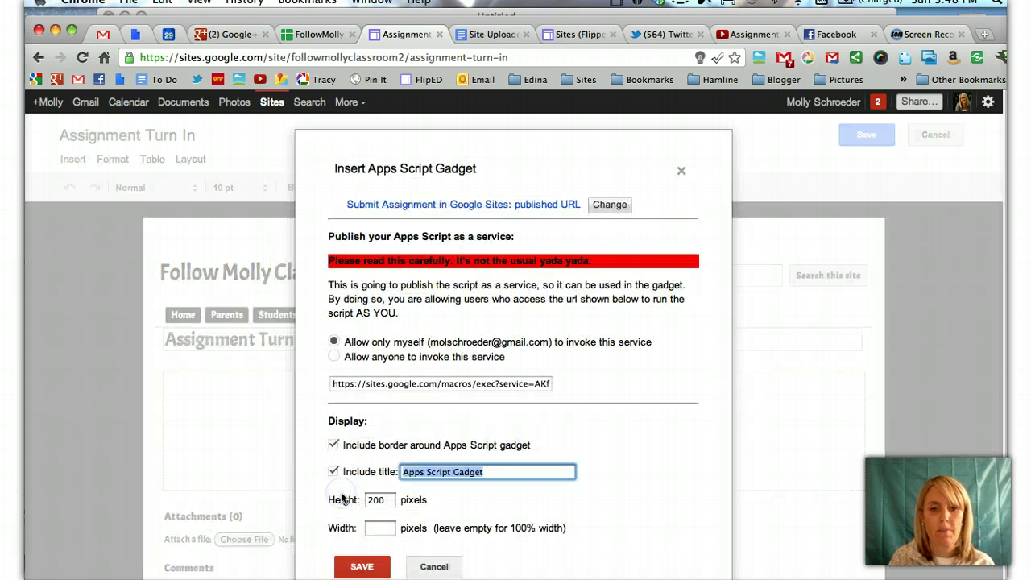
- Title the gadget 'Me Book Turn In' with Include title on, and insert it
scroll(587, 405, "down", 3)
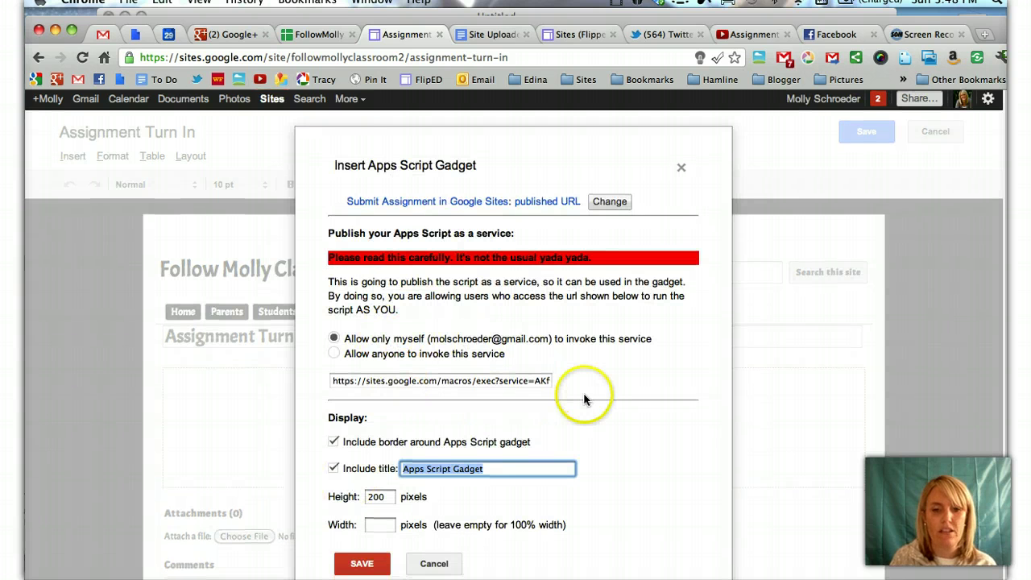
left_click(333, 393)
left_click(496, 395)
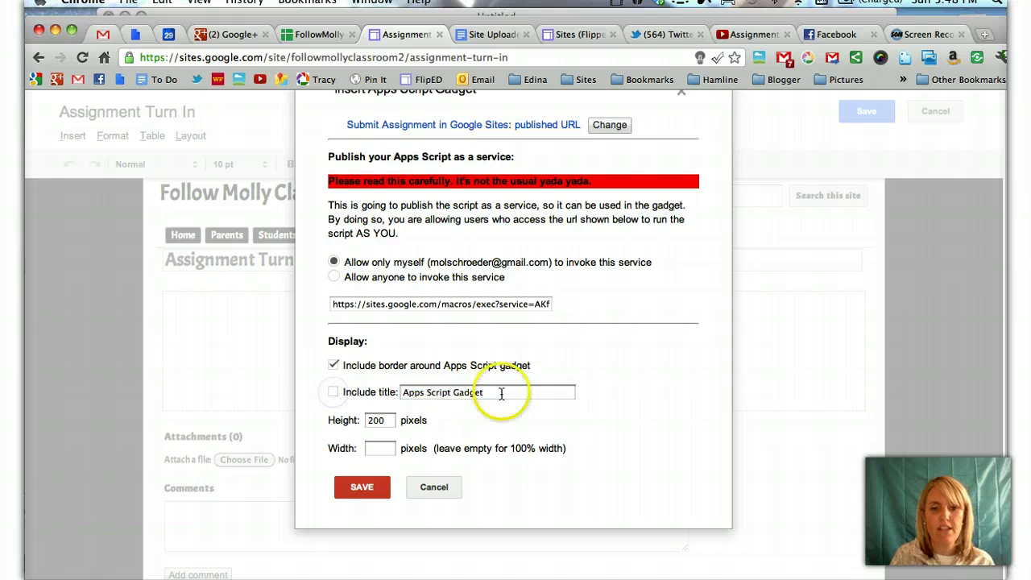
left_click_drag(497, 395, 386, 392)
type("M")
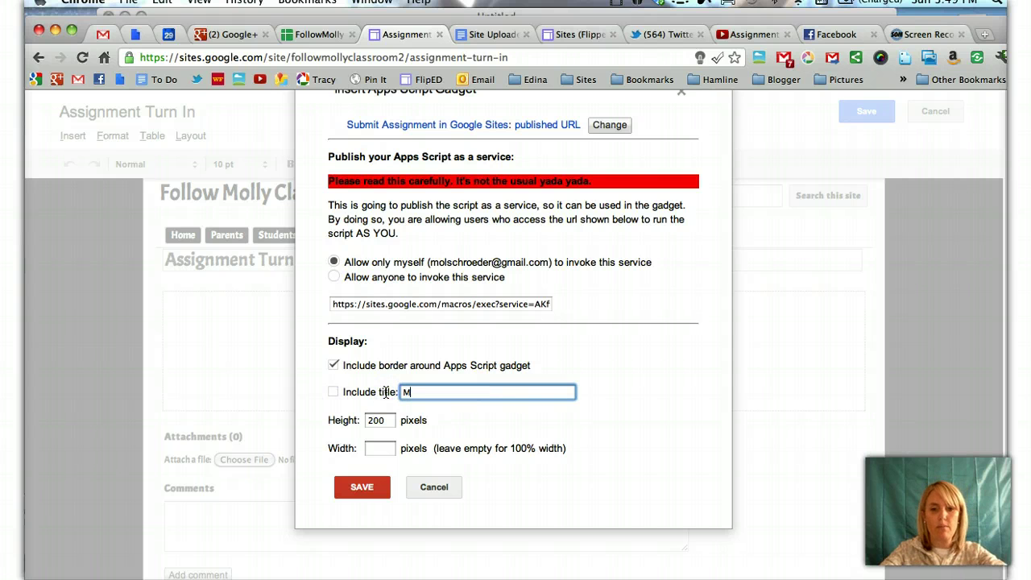
type("e Book Turn In")
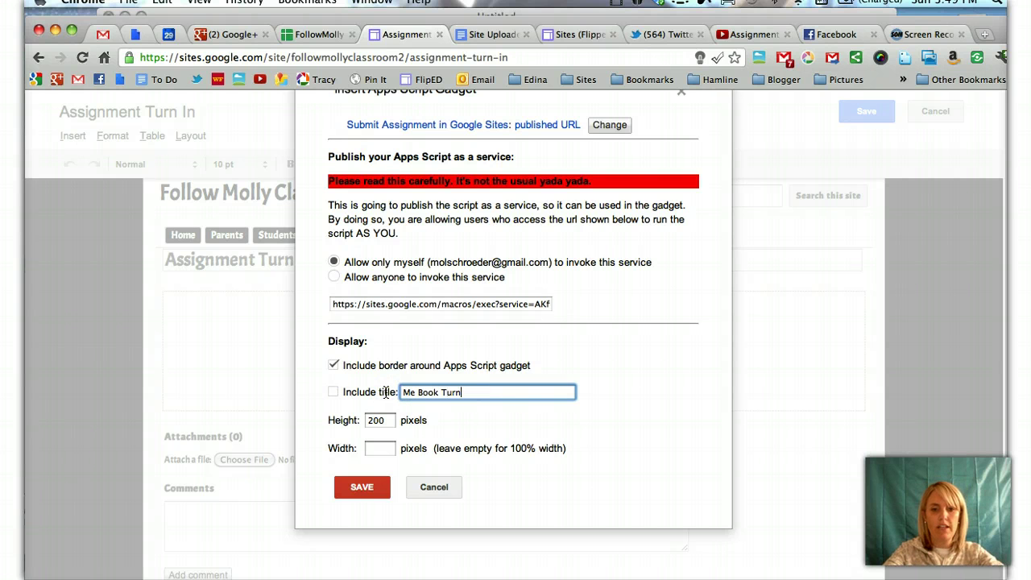
left_click(335, 394)
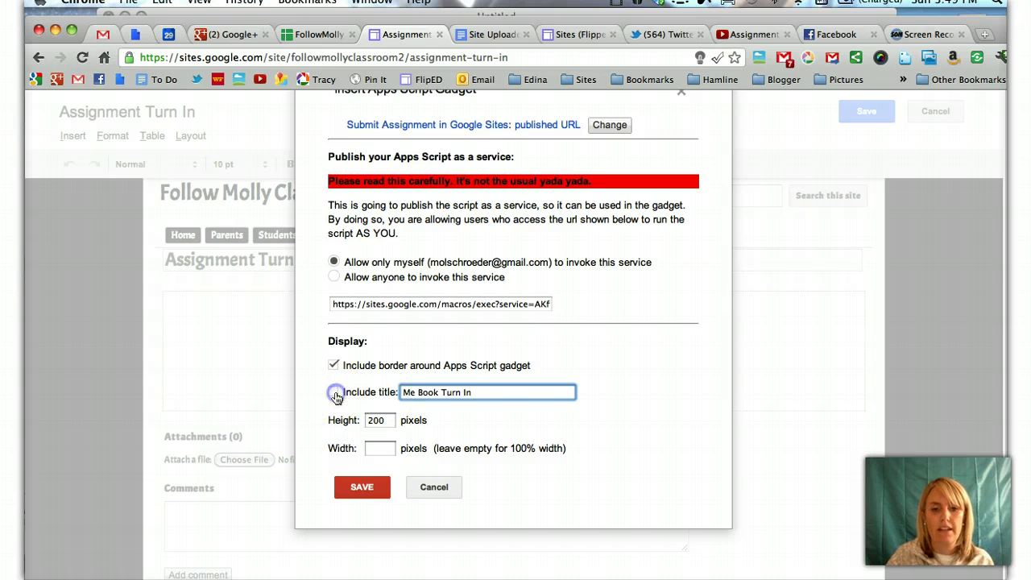
left_click(362, 488)
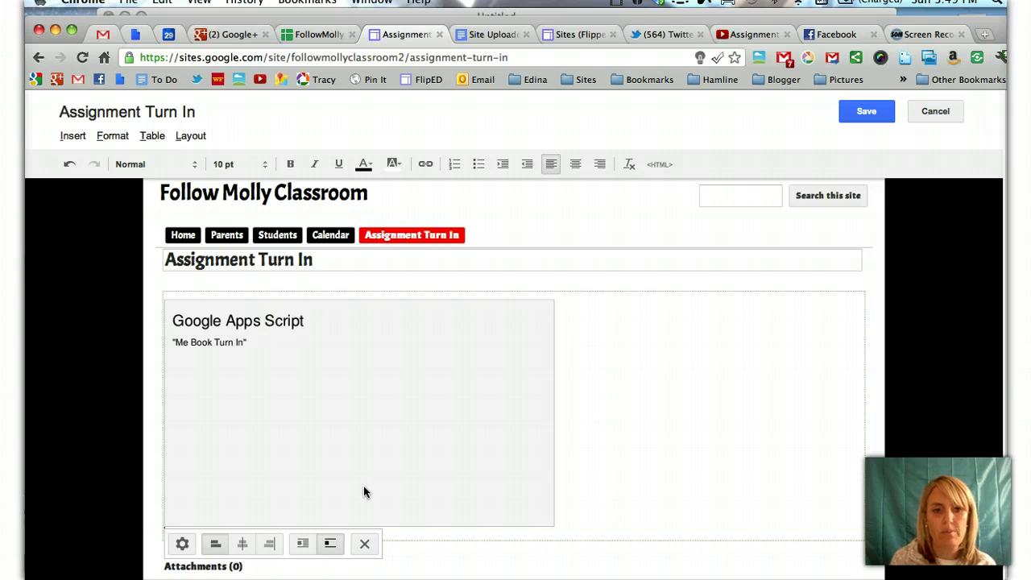
- Save the Assignment Turn In page and switch to the Google Docs tab
left_click(867, 118)
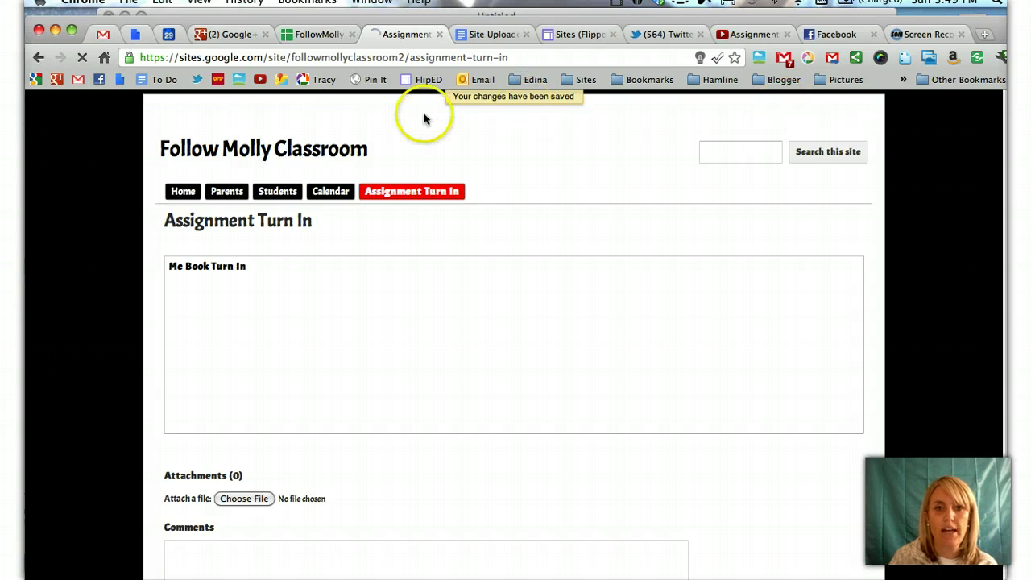
left_click(135, 35)
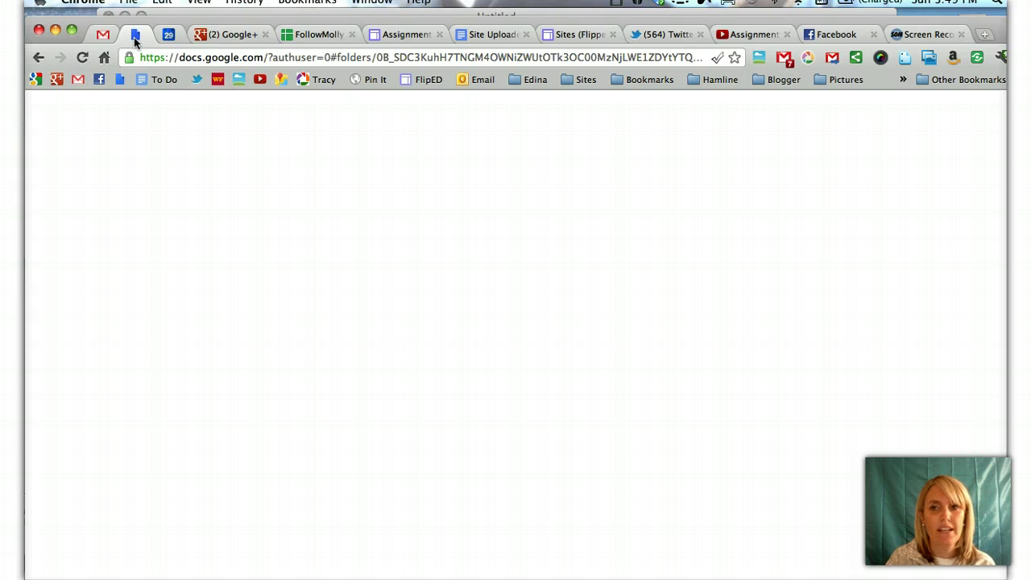
- Reload Google Docs and create a new collection named 'Me Book Assignments Fall 2012'
left_click(176, 58)
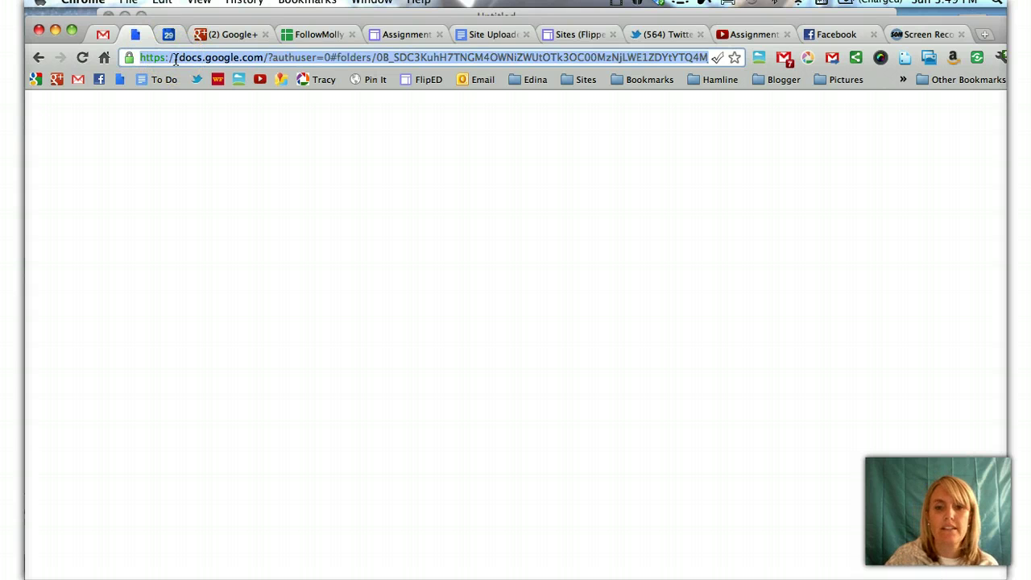
key("Return")
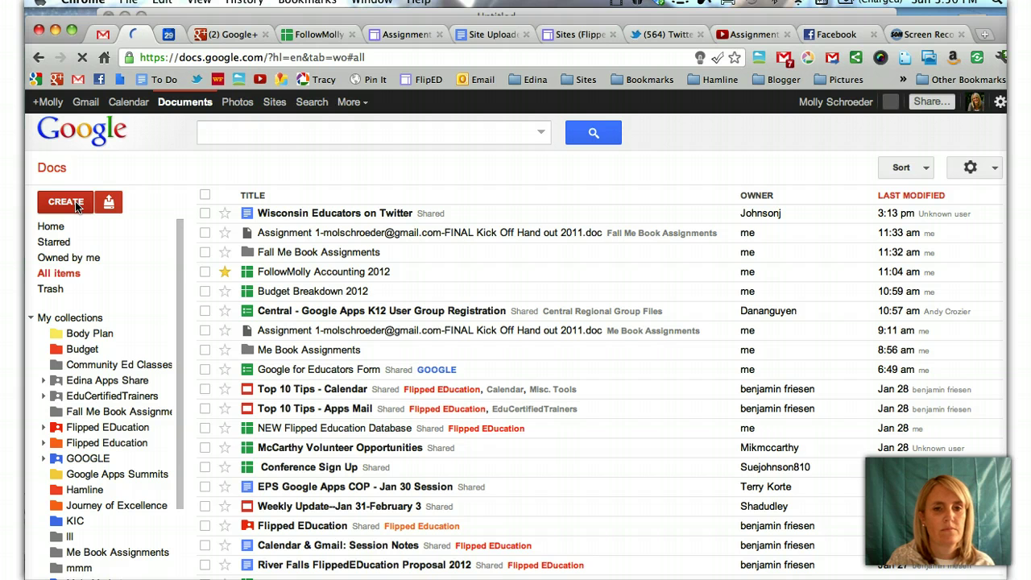
left_click(76, 207)
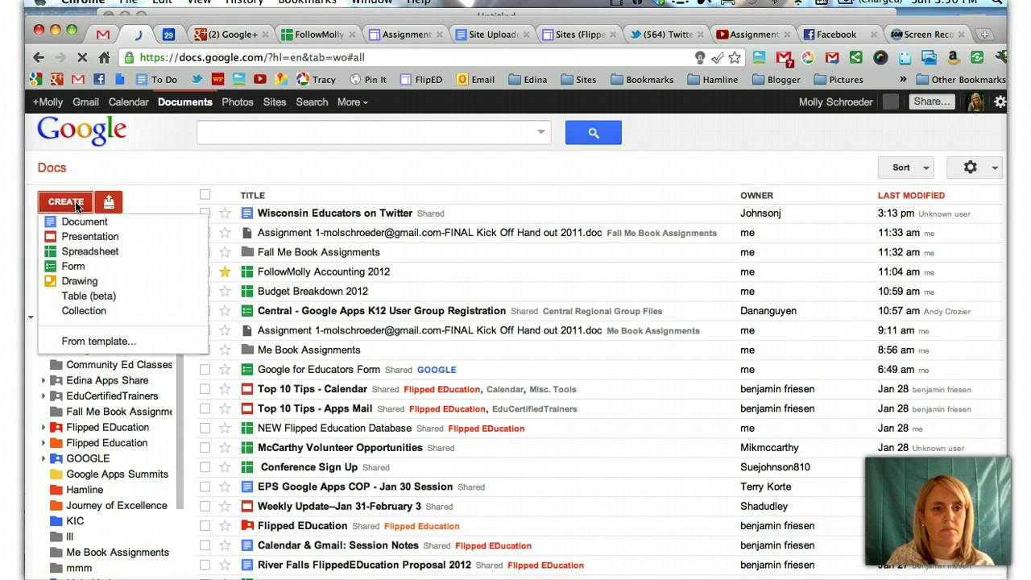
left_click(84, 311)
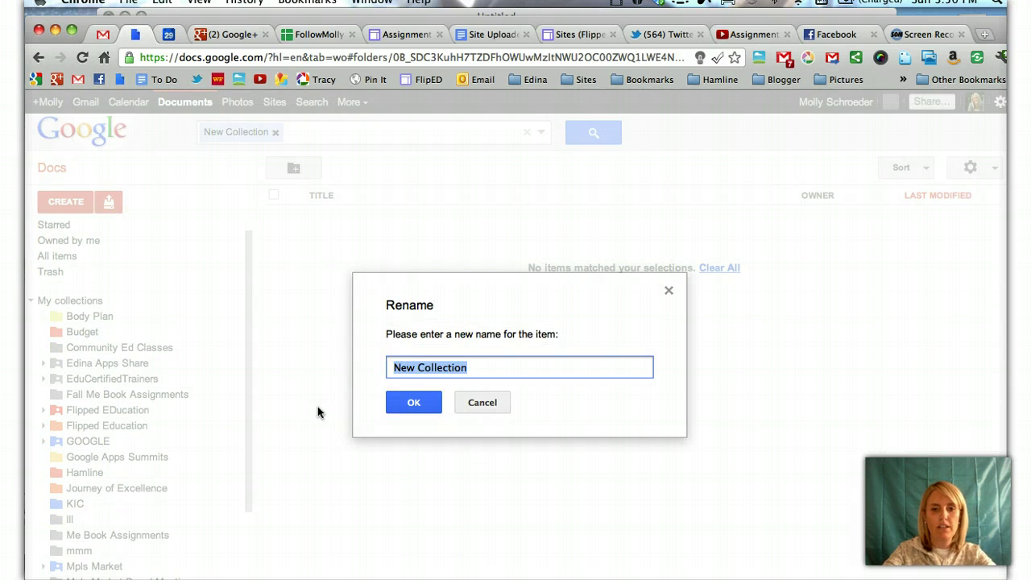
type("Me Book Assignments 2")
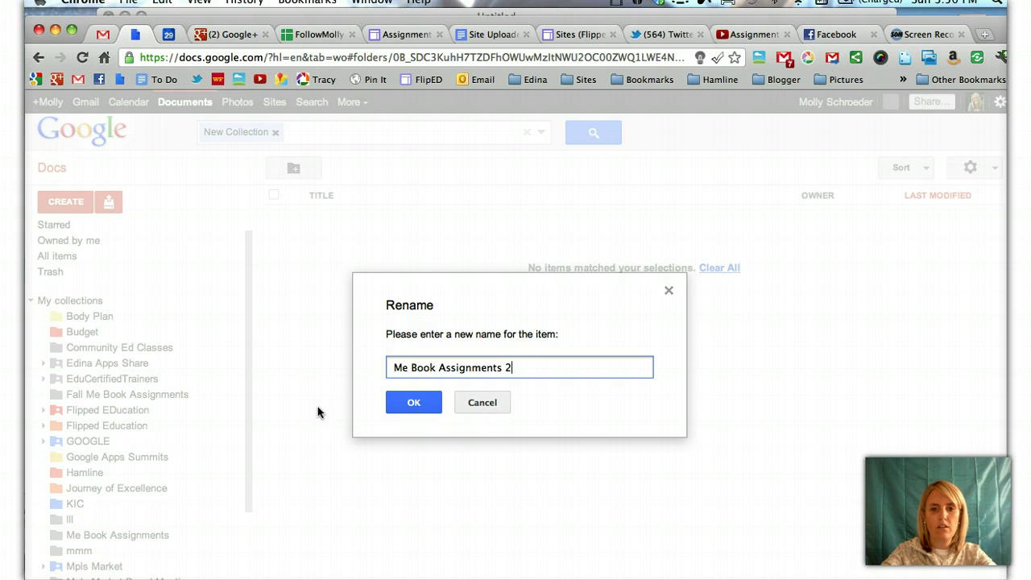
key("BackSpace")
type("Fall 2012")
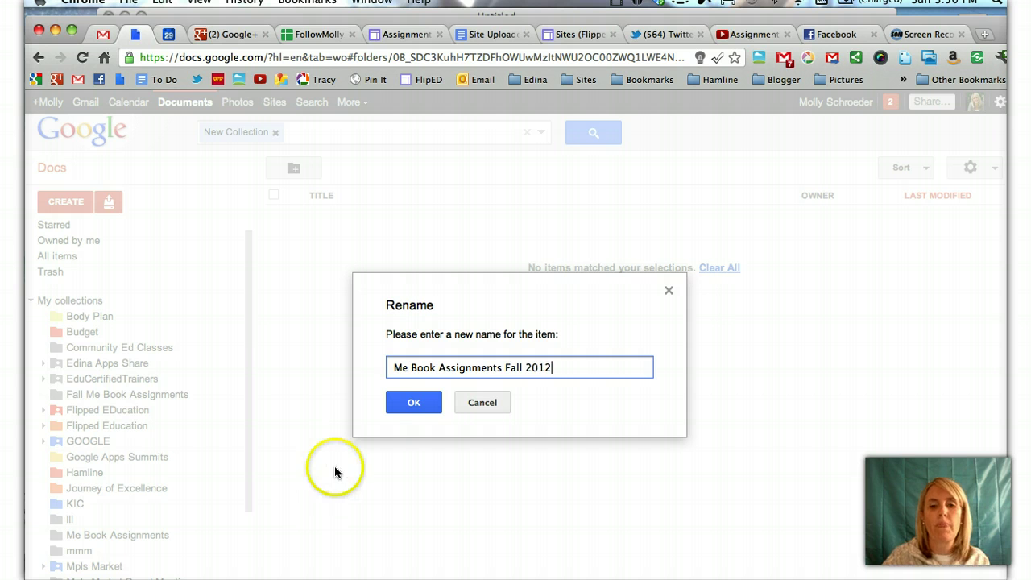
left_click(414, 402)
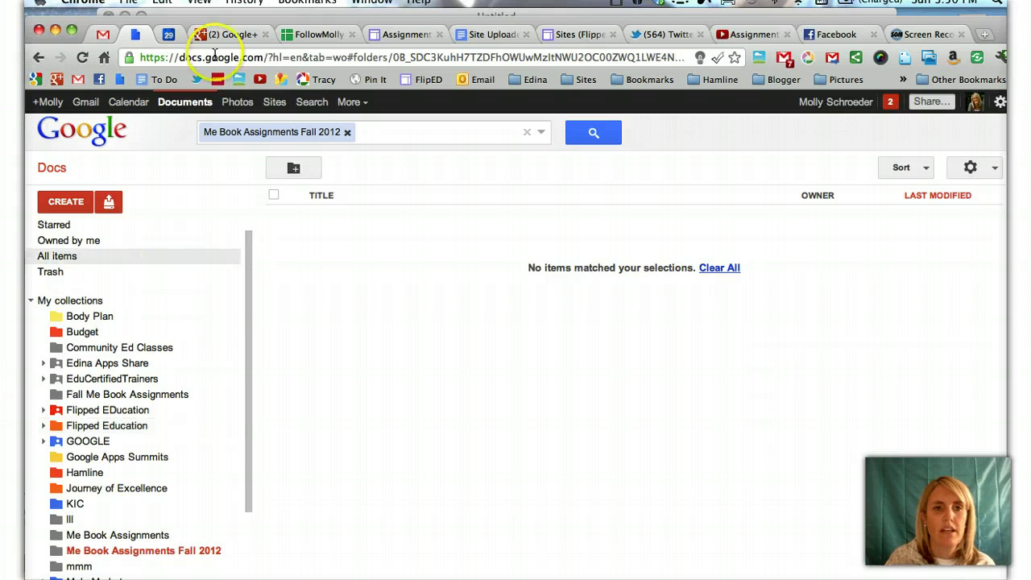
- On the Assignment Turn In page, submit FINAL Kick Off Hand out 2011.doc under assignment Friends
left_click(407, 34)
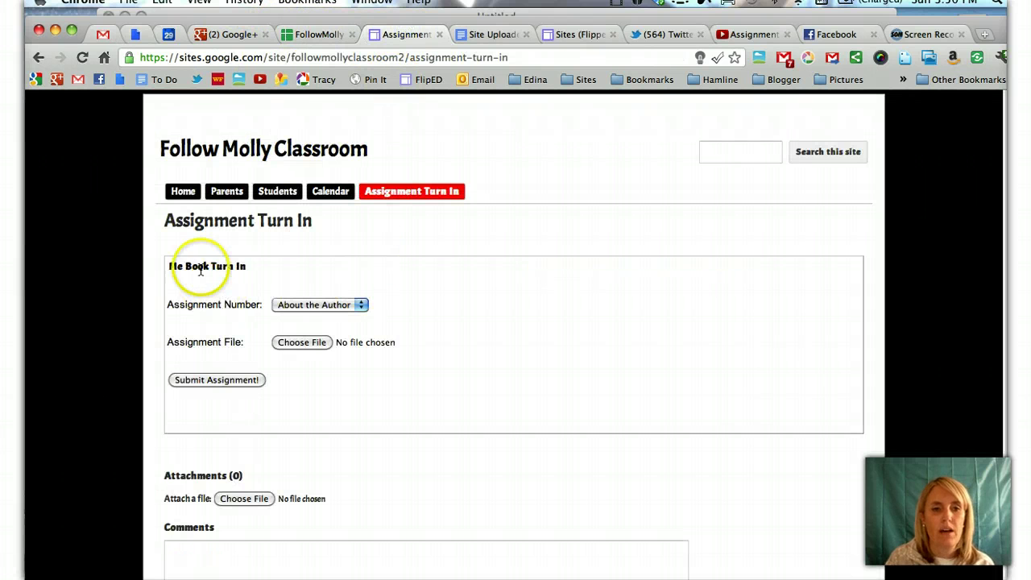
left_click(360, 306)
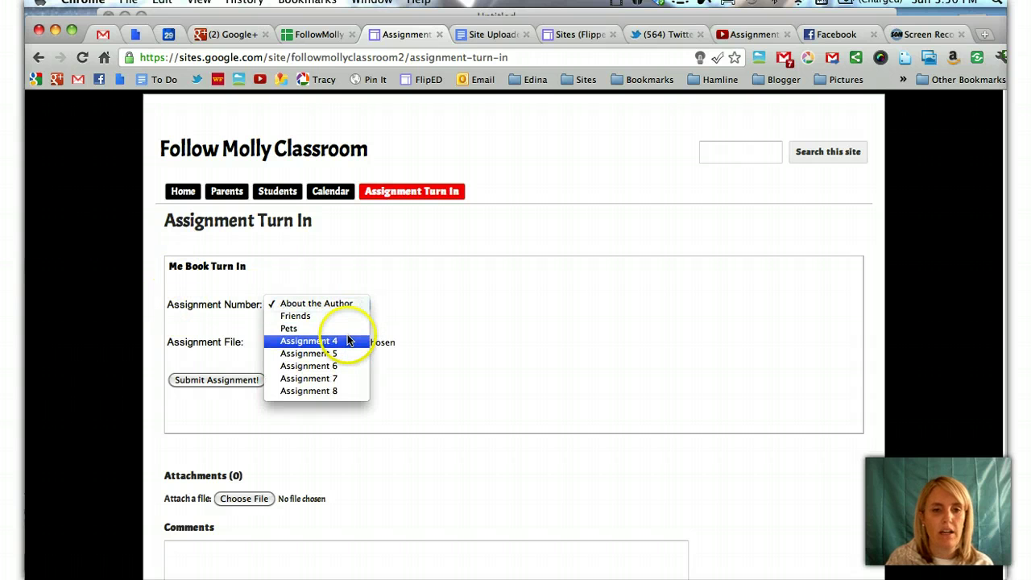
left_click(347, 318)
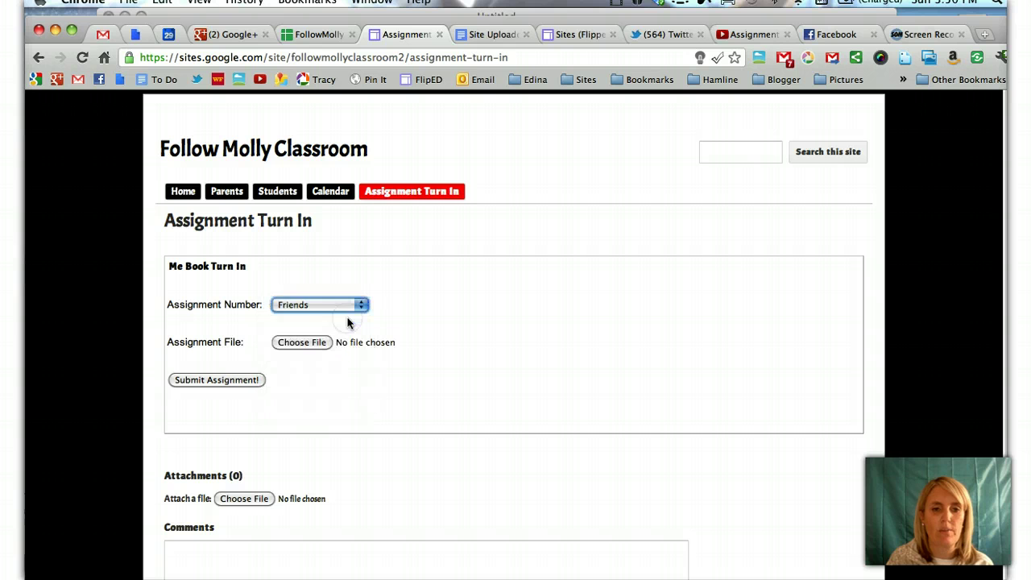
left_click(312, 344)
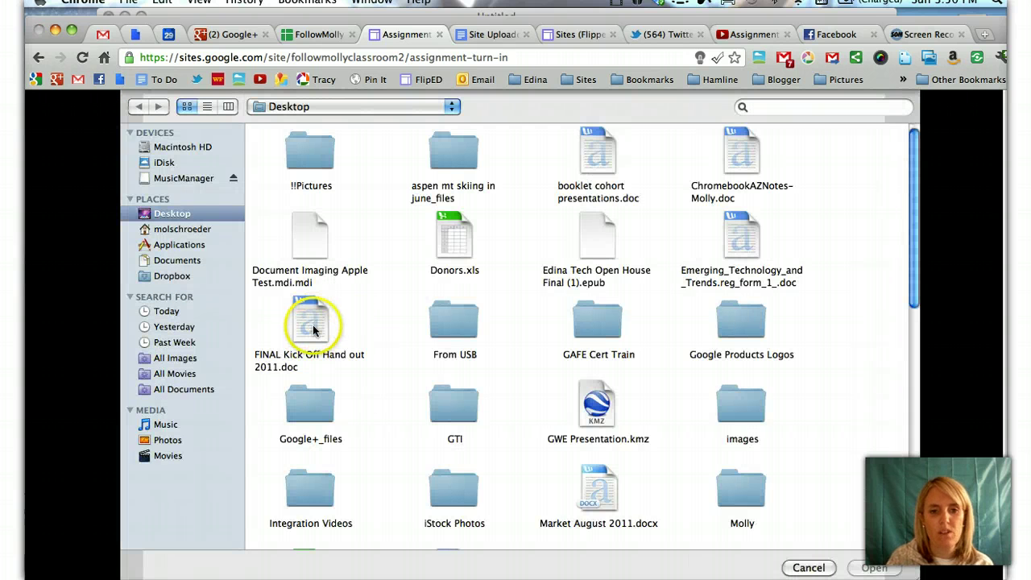
left_click(312, 328)
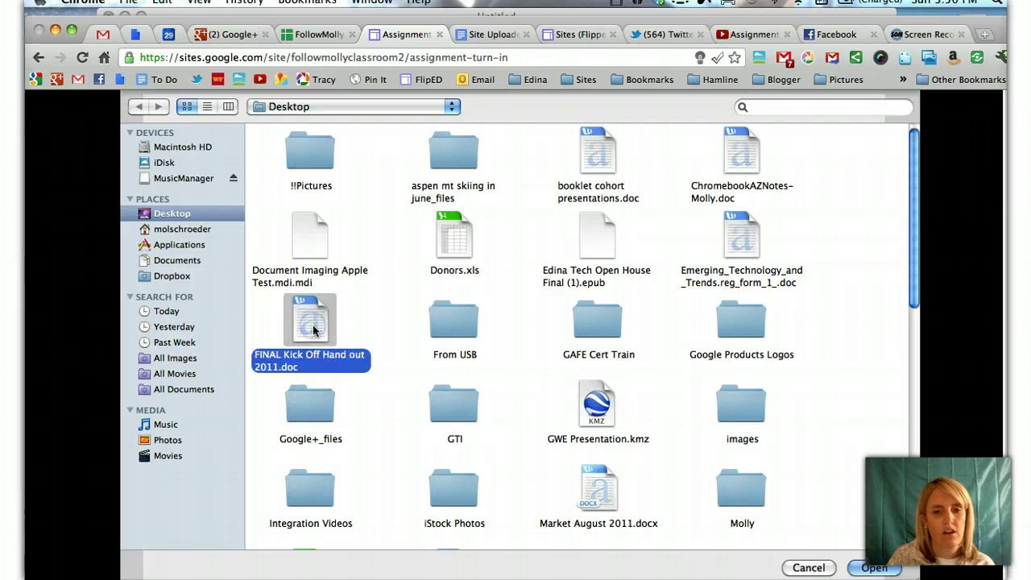
left_click(873, 567)
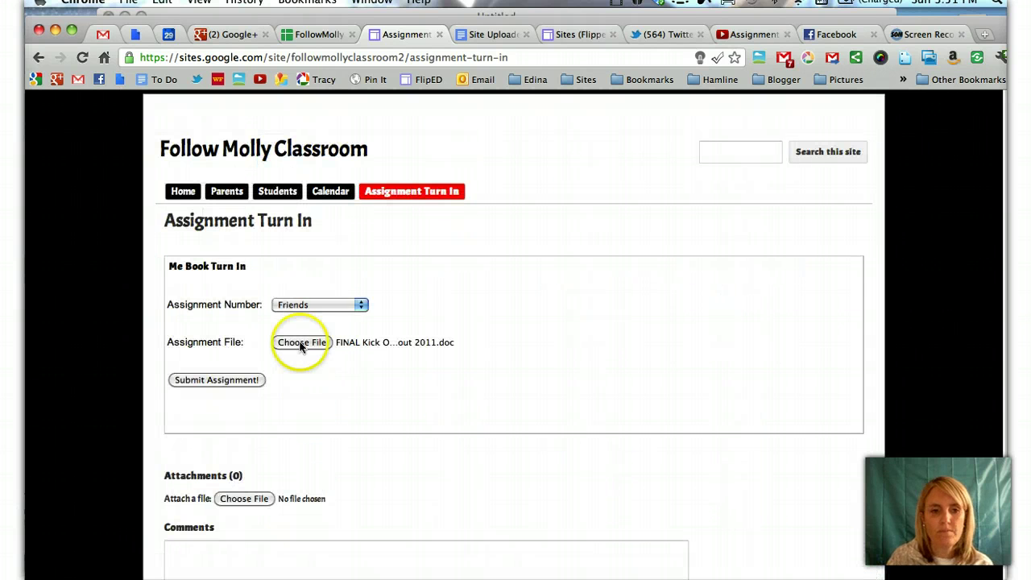
left_click(242, 380)
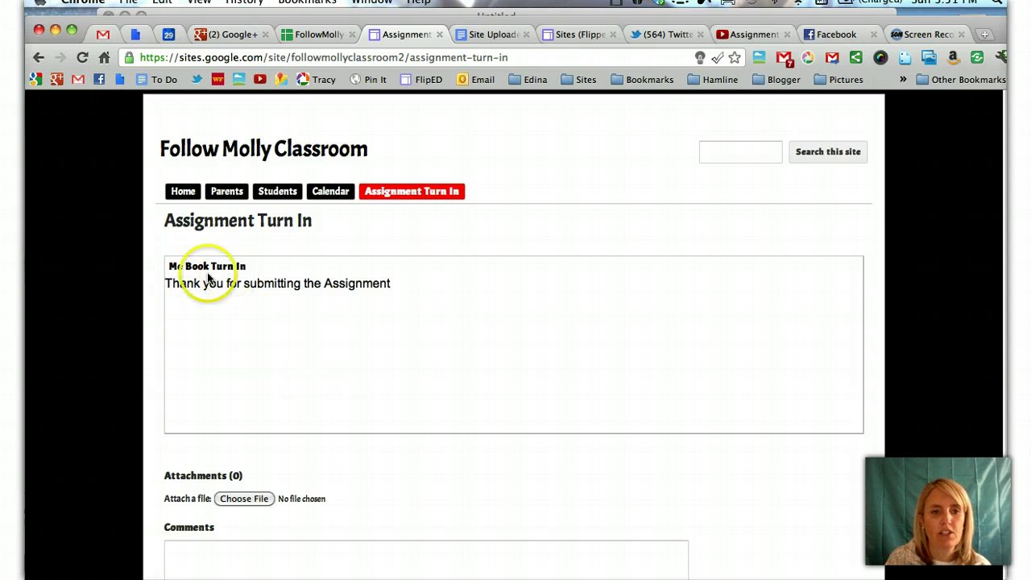
- Back in Google Docs, refresh the Me Book Assignments Fall 2012 collection to show new submissions
left_click(136, 35)
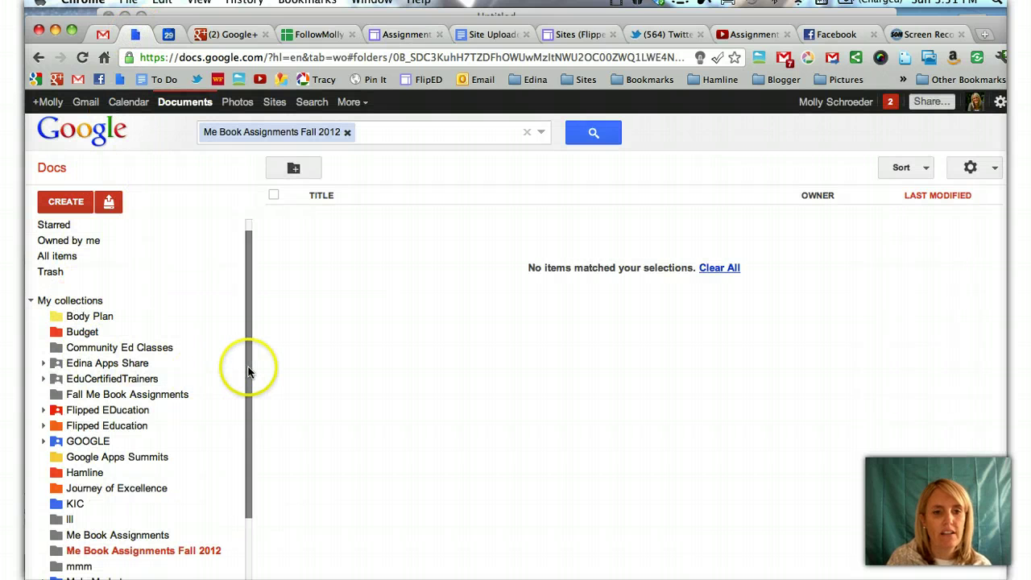
left_click_drag(249, 368, 248, 443)
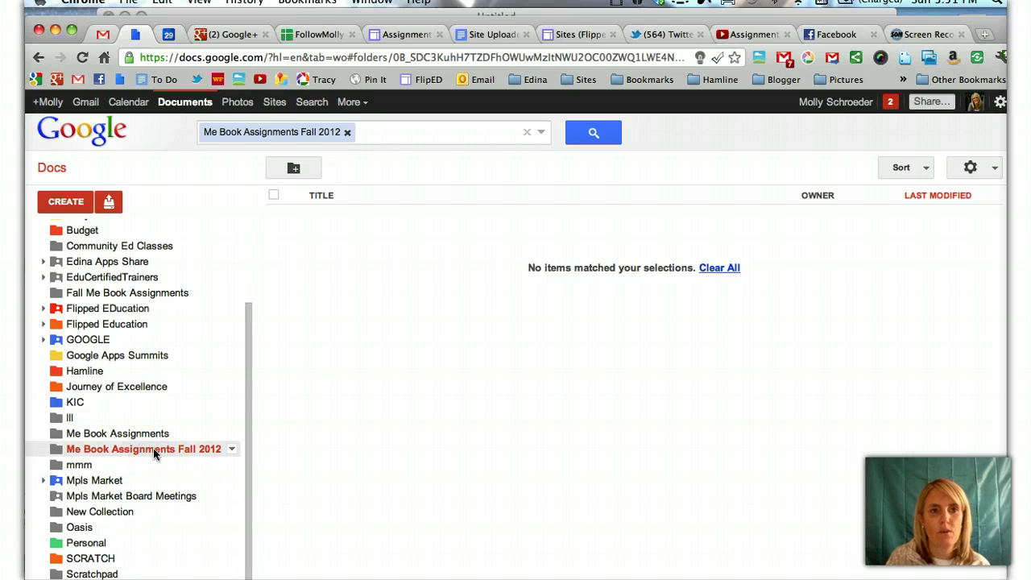
left_click(82, 57)
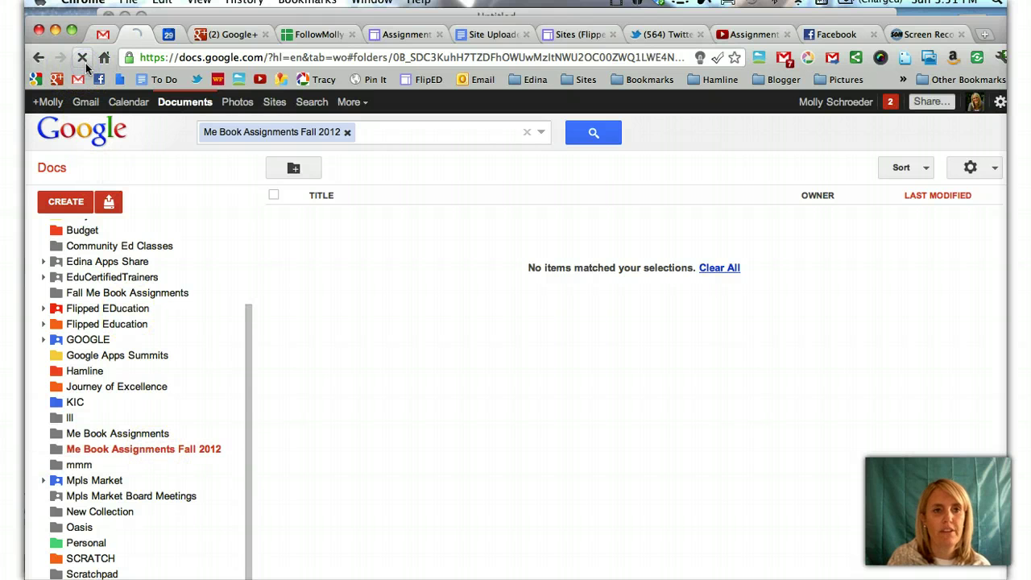